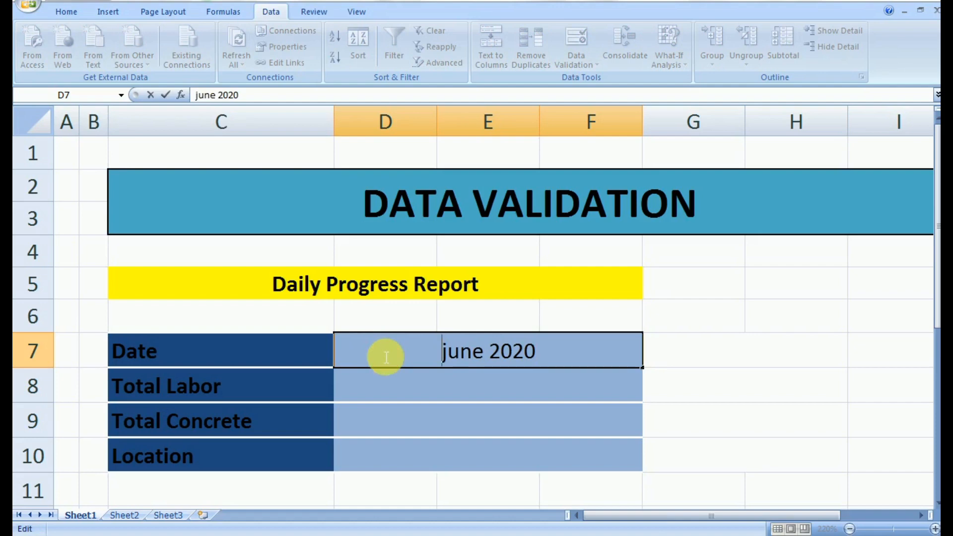
# Step: Enter the date in the Date cell as 14 june 2020, and re-enter it as jan 2020 9th
pyautogui.write('14')
pyautogui.click(412, 403)
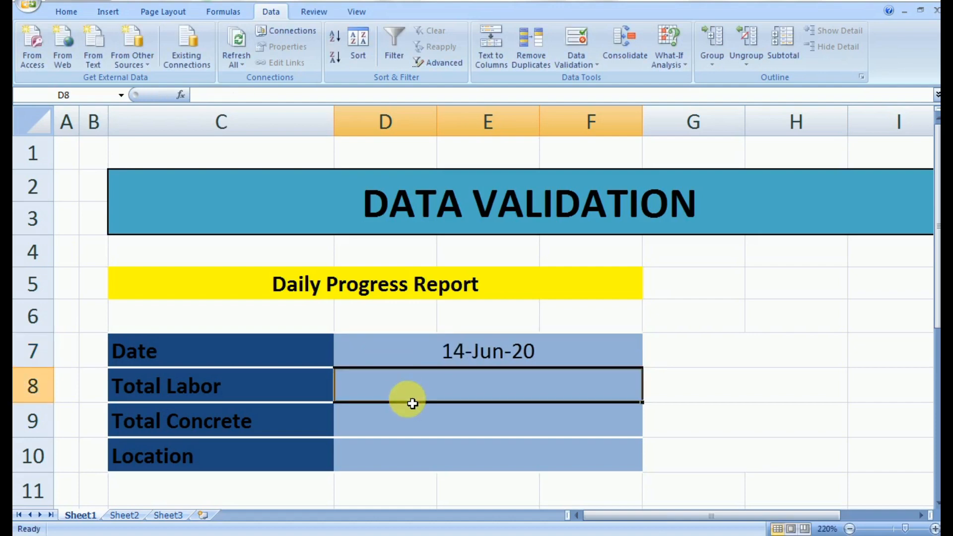
pyautogui.click(466, 365)
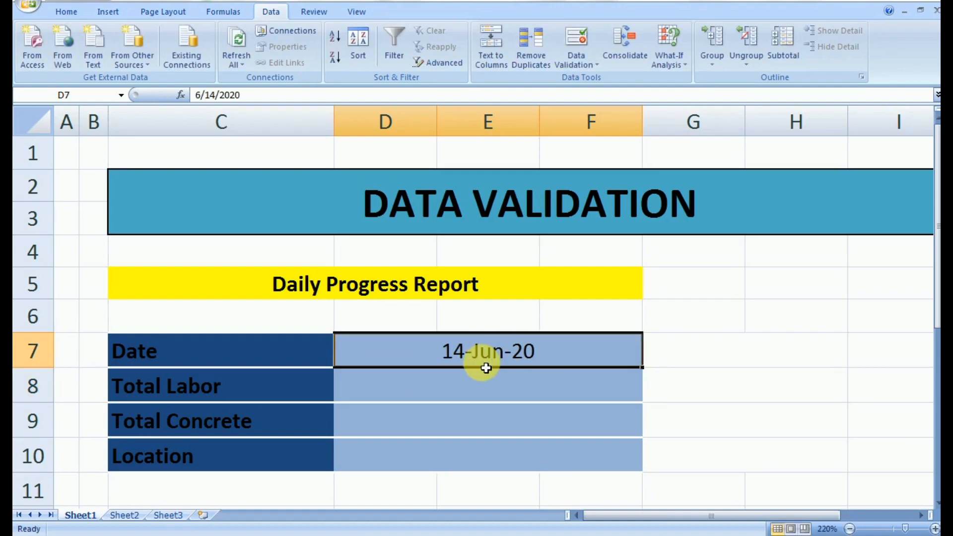
pyautogui.write('ja')
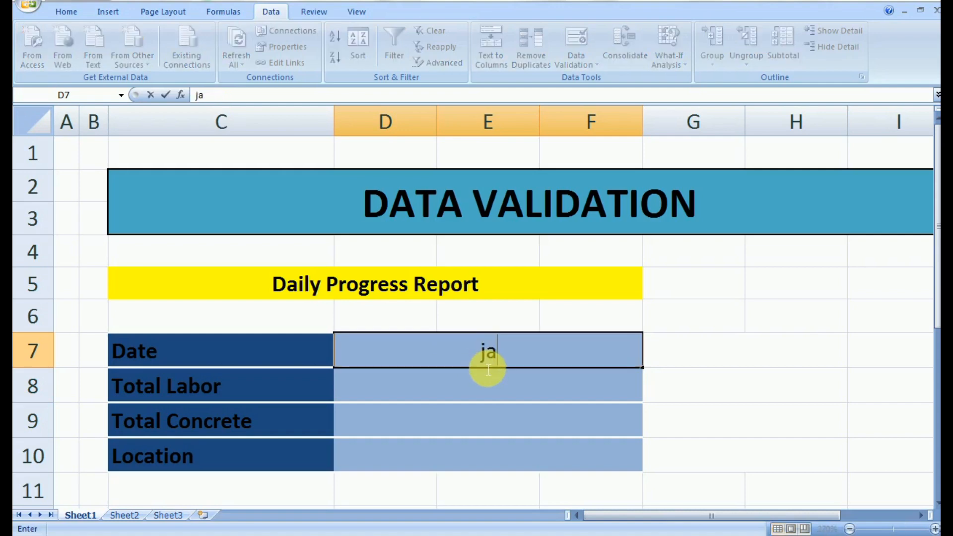
pyautogui.write('n 2020')
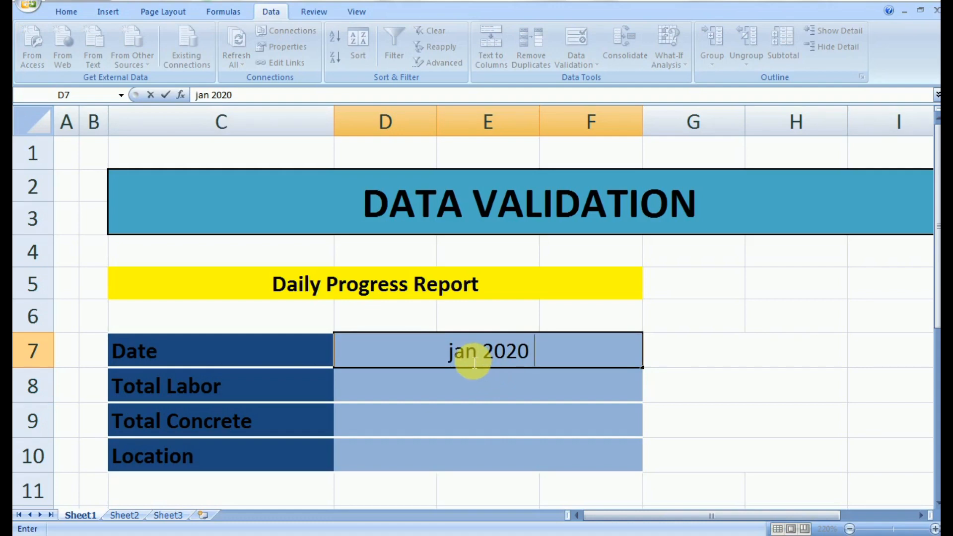
pyautogui.write(' 9th')
pyautogui.click(557, 450)
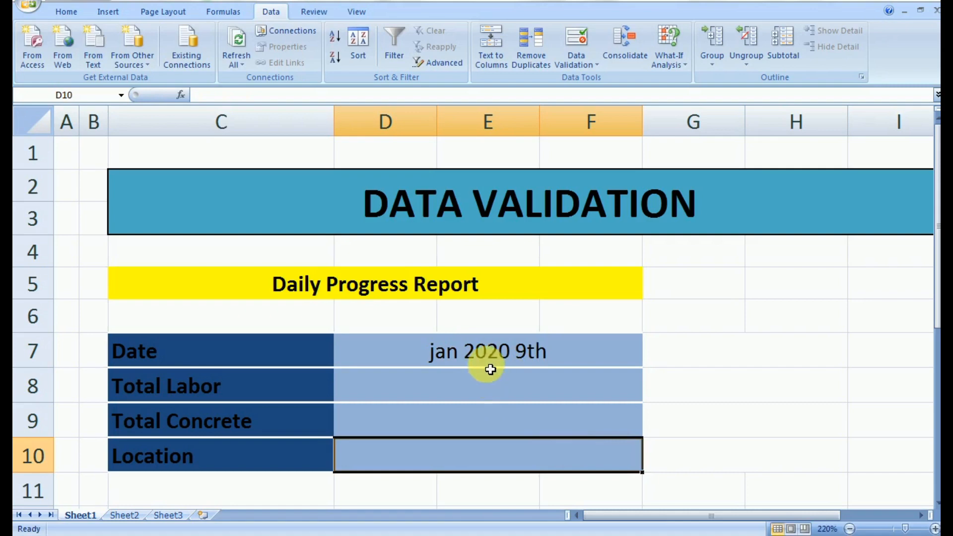
# Step: Clear the entry in the Date cell of the Daily Progress Report
pyautogui.click(489, 353)
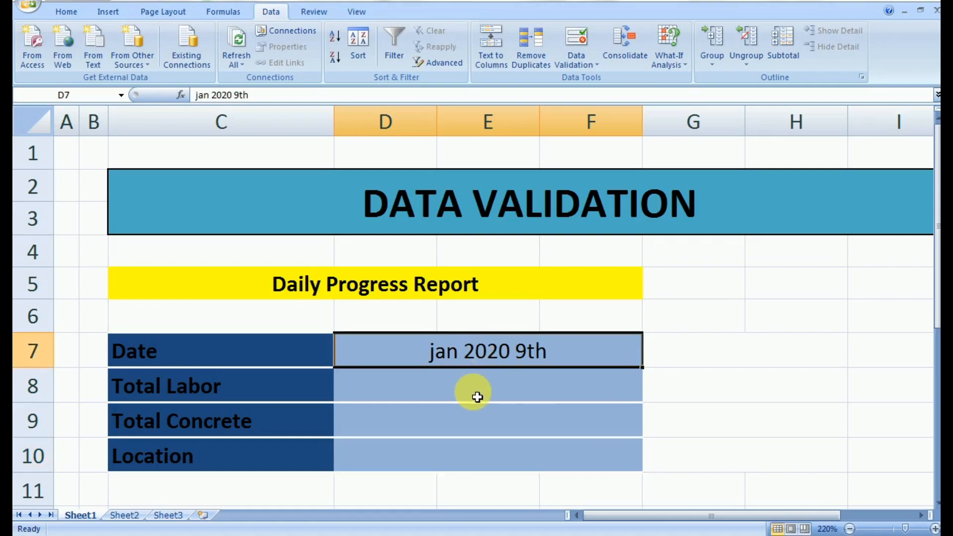
pyautogui.press('Delete')
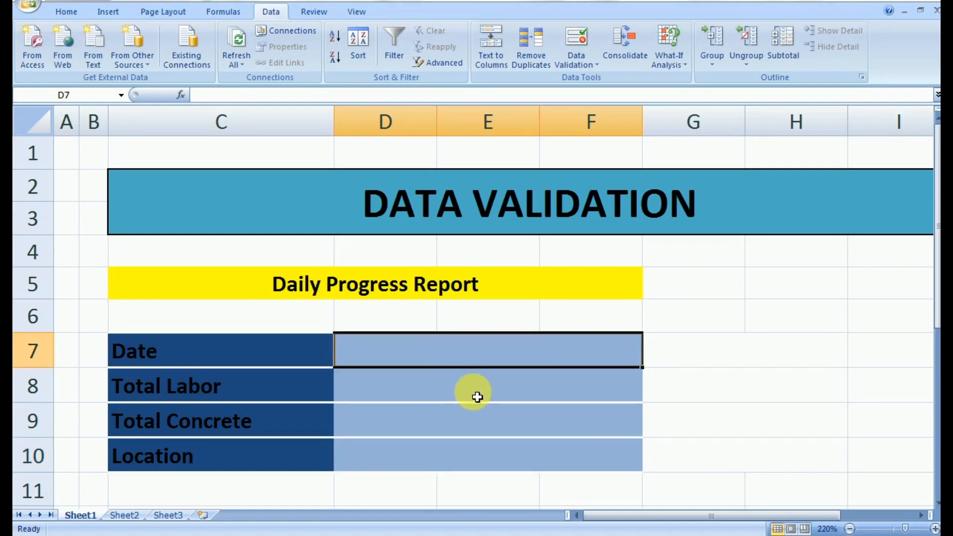
pyautogui.click(62, 12)
pyautogui.click(270, 12)
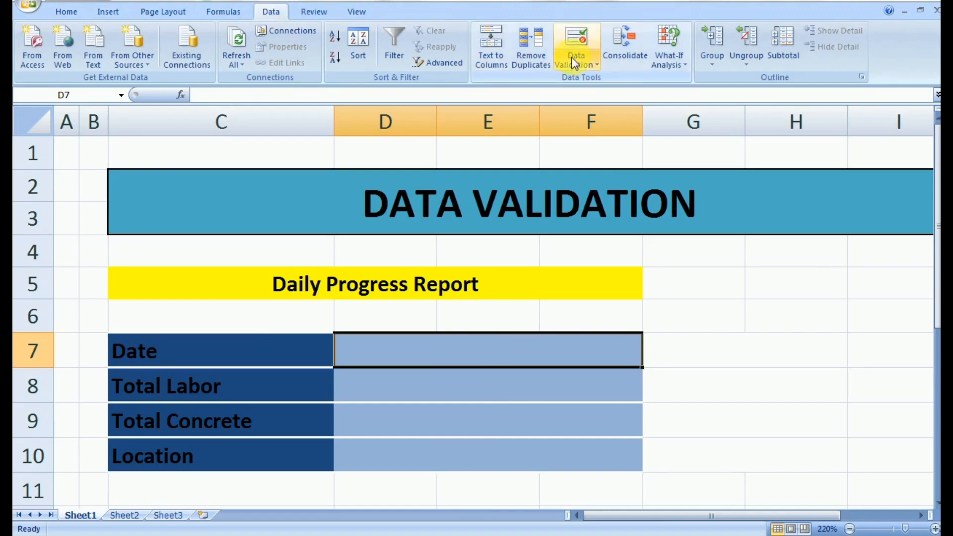
# Step: Enter 43 in the Total Labor cell, and replace it with the decimal value 43.5
pyautogui.click(413, 401)
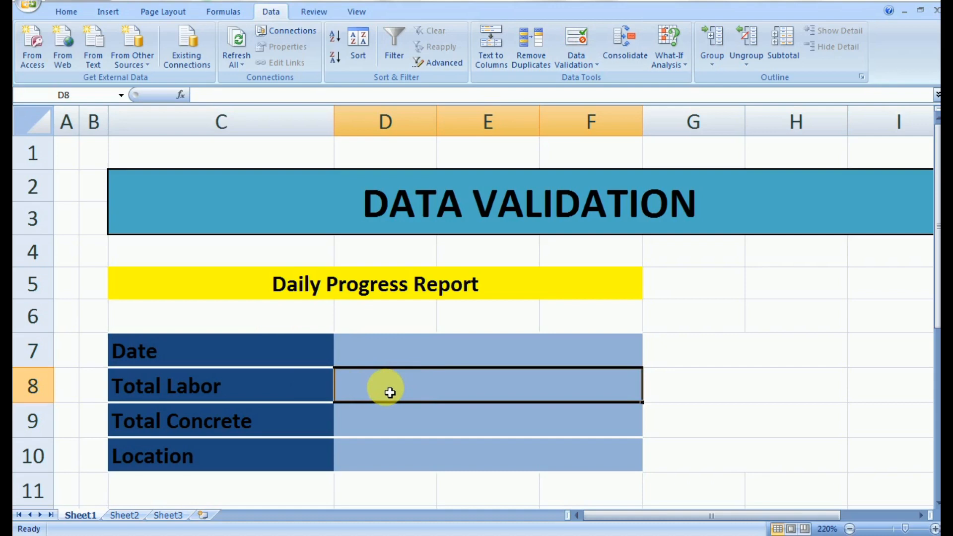
pyautogui.write('43')
pyautogui.click(419, 429)
pyautogui.click(427, 393)
pyautogui.write('43')
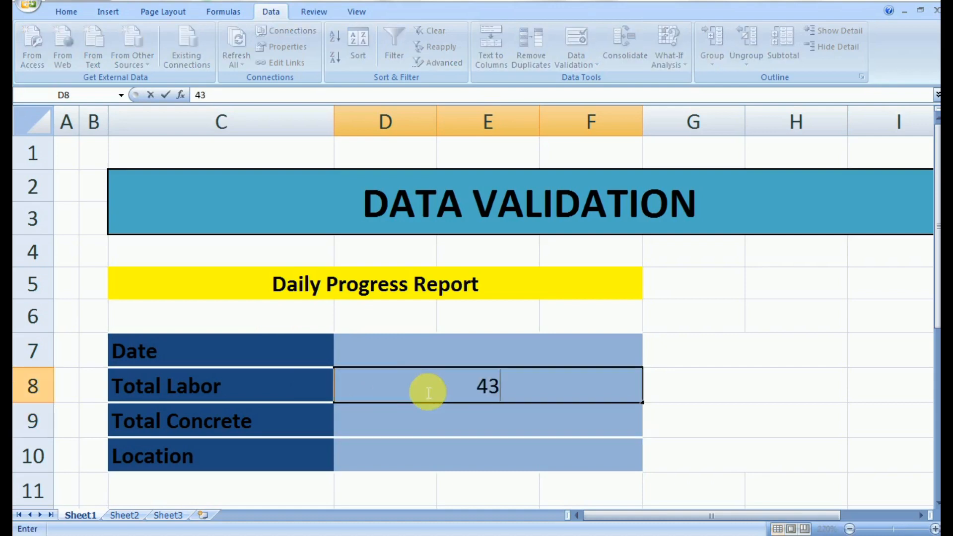
pyautogui.write('.5')
pyautogui.click(467, 426)
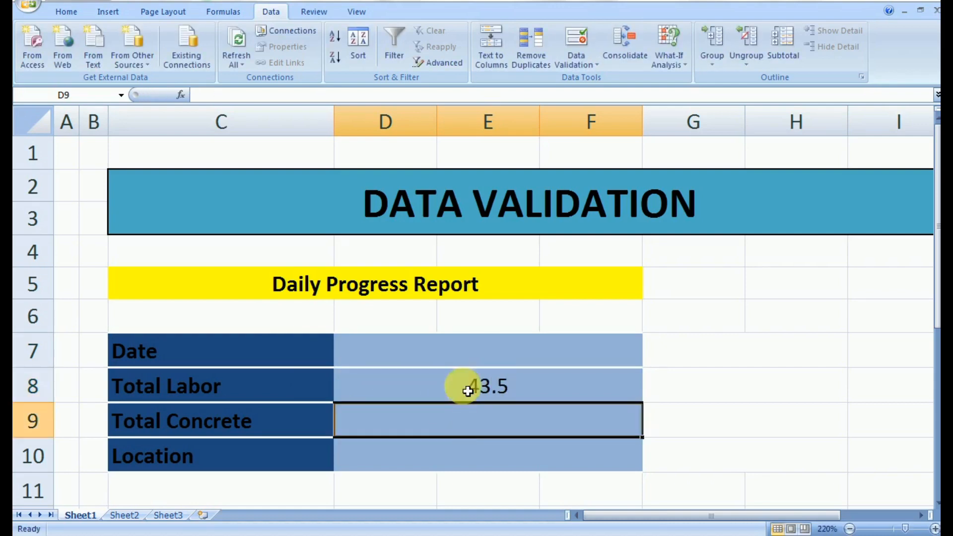
# Step: Clear the entry in the Total Labor cell
pyautogui.click(464, 395)
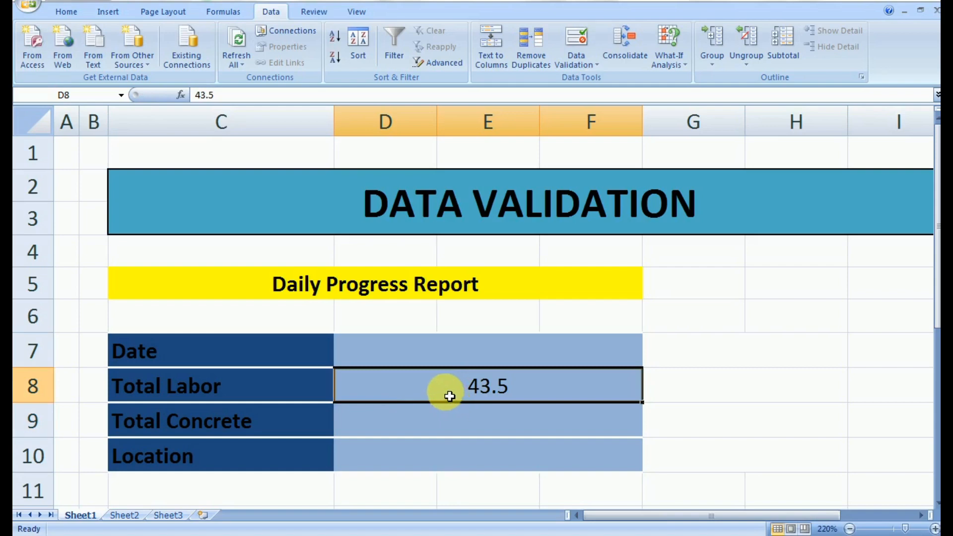
pyautogui.press('Delete')
pyautogui.click(411, 427)
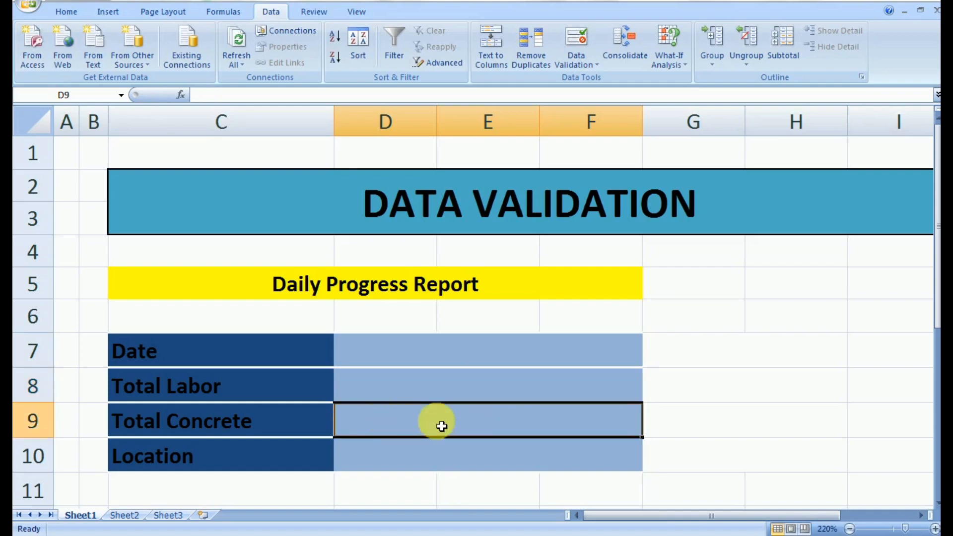
pyautogui.click(435, 457)
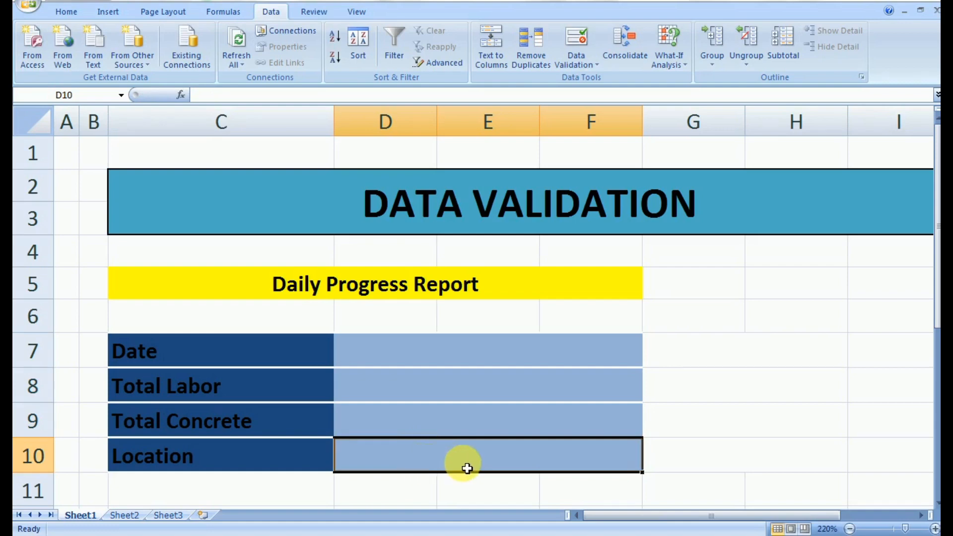
# Step: Enter Tower 1 in cell I7 and fill the series down to Tower 4 in I10
pyautogui.click(741, 349)
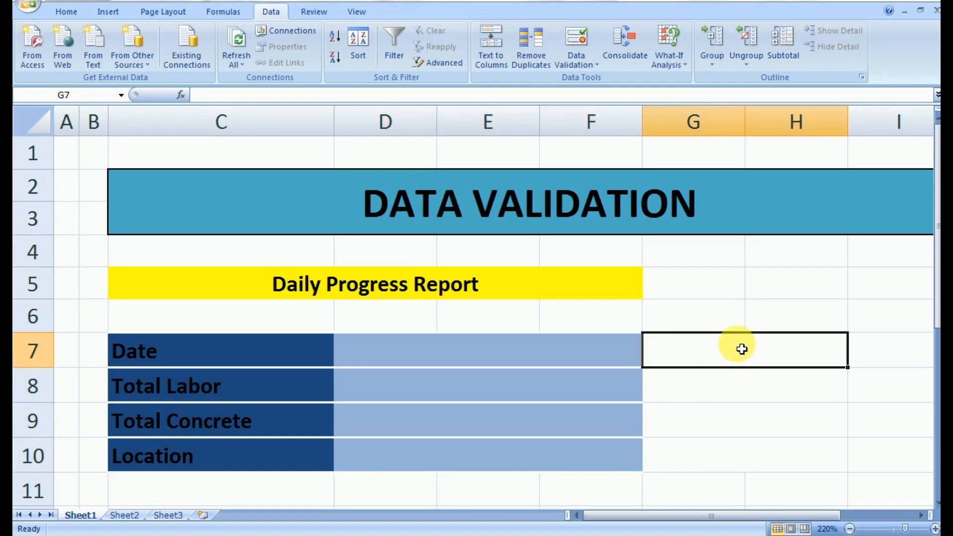
pyautogui.write('t')
pyautogui.press('Escape')
pyautogui.press('Right')
pyautogui.write('Tower')
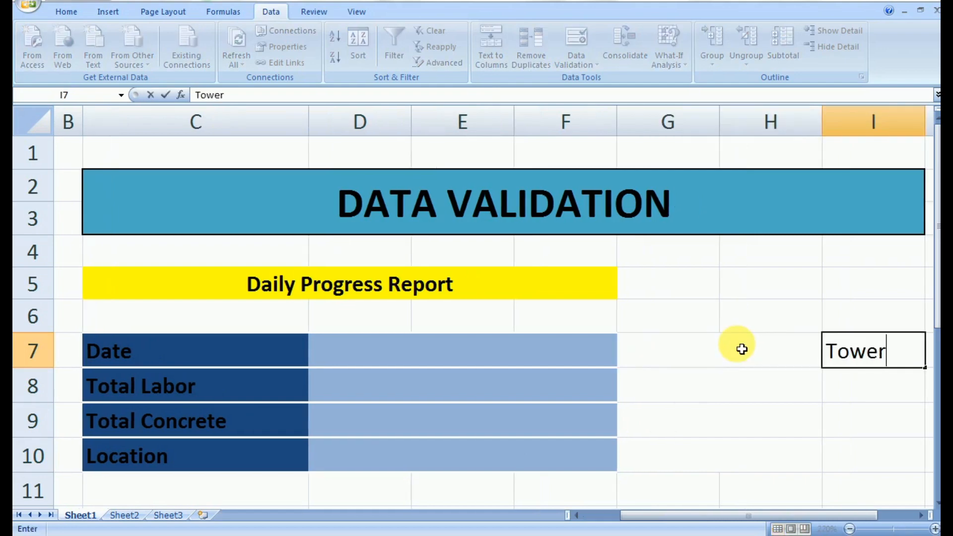
pyautogui.write(' 1')
pyautogui.click(739, 350)
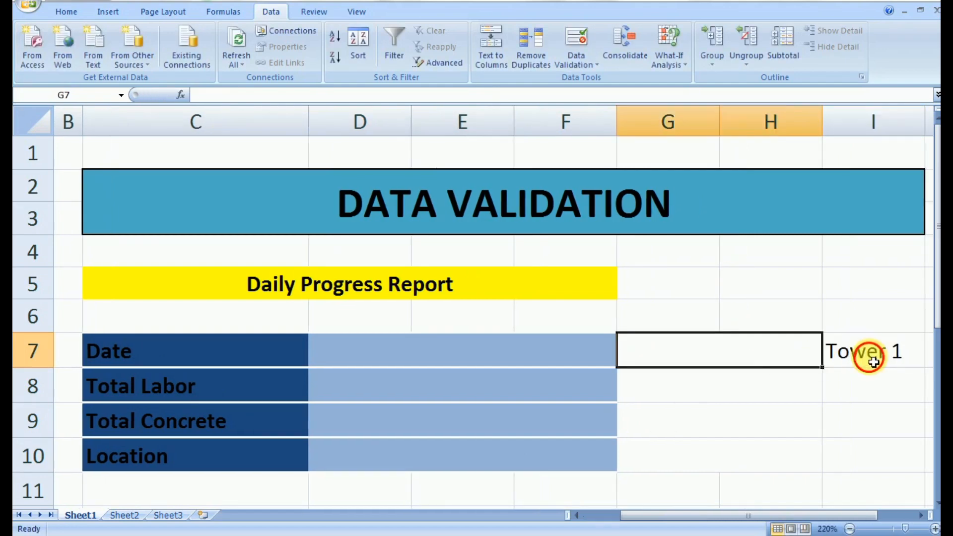
pyautogui.click(865, 357)
pyautogui.moveTo(925, 369); pyautogui.dragTo(900, 464)
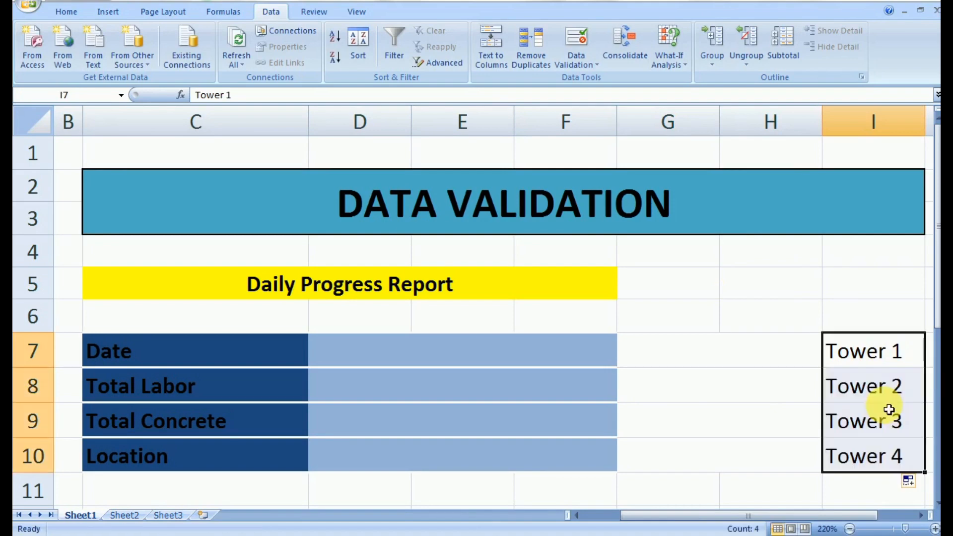
# Step: Enter the location as tower1, without a space, in the Location cell
pyautogui.click(530, 452)
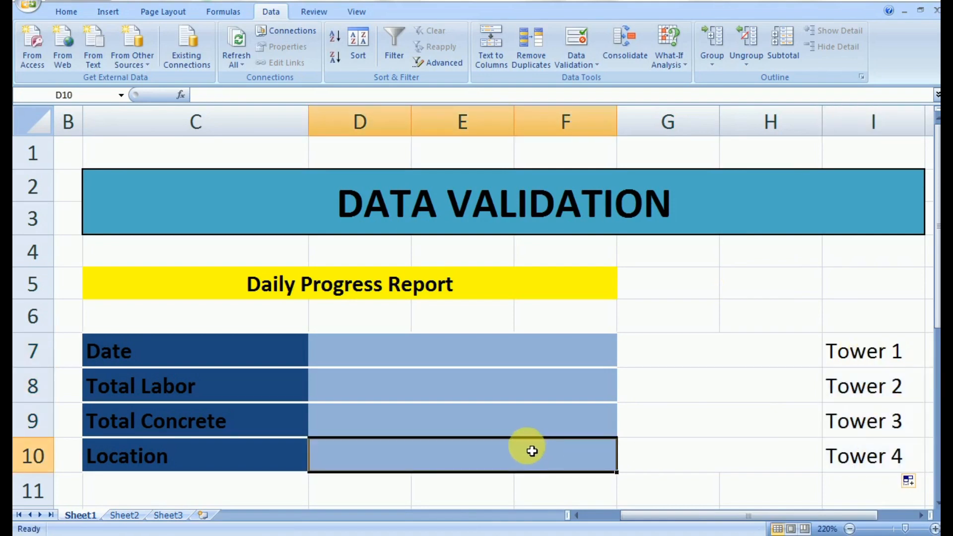
pyautogui.write('T')
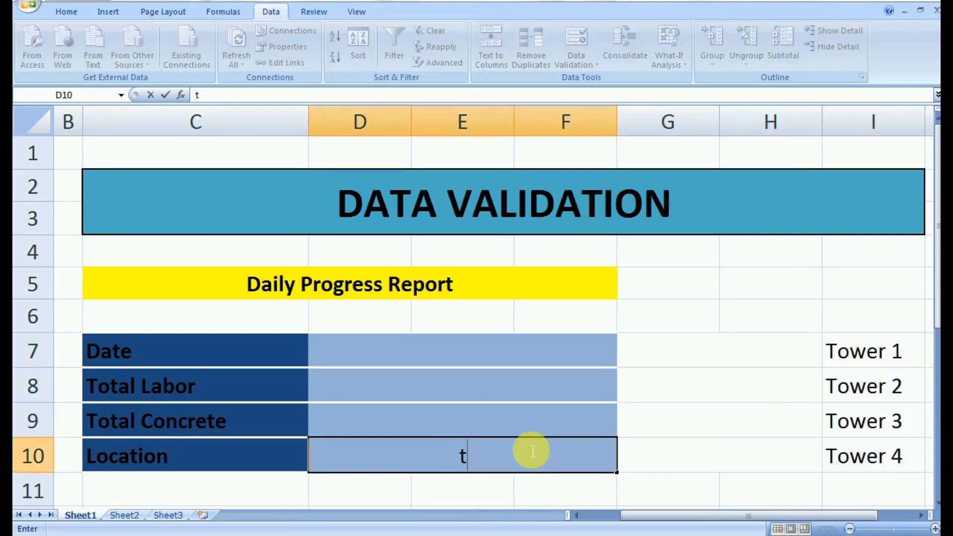
pyautogui.write('ower')
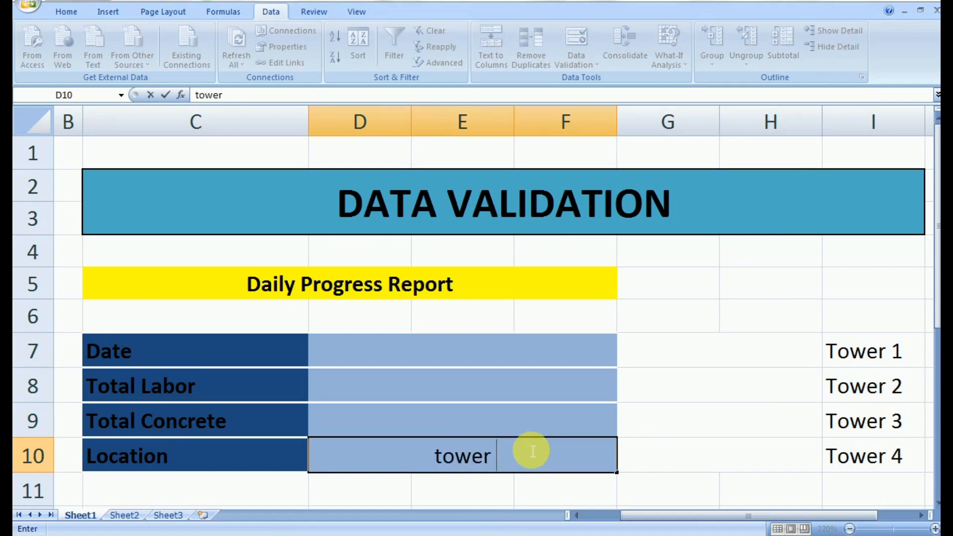
pyautogui.write('1')
pyautogui.press('Up')
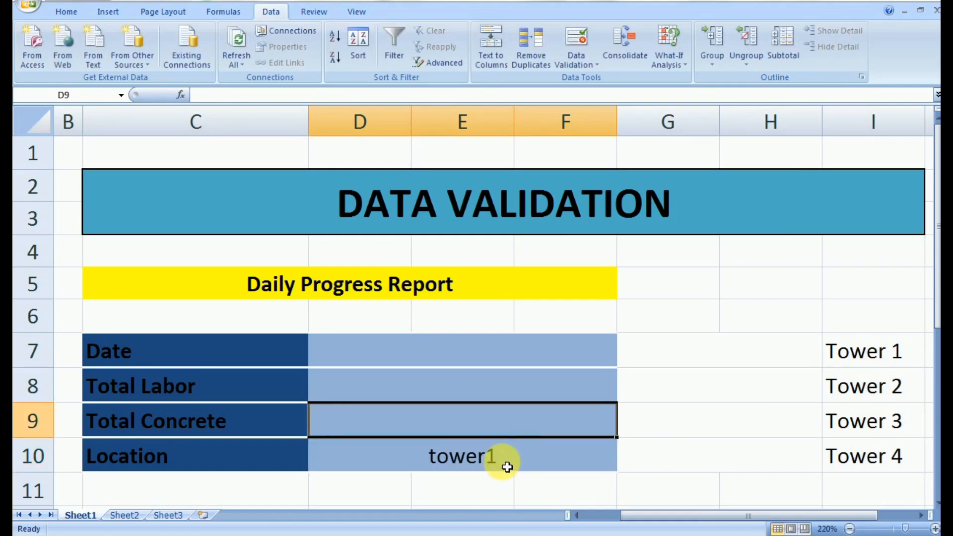
# Step: Replace the Location entry with 1 tower, and clear the cell again
pyautogui.click(488, 459)
pyautogui.write('tower')
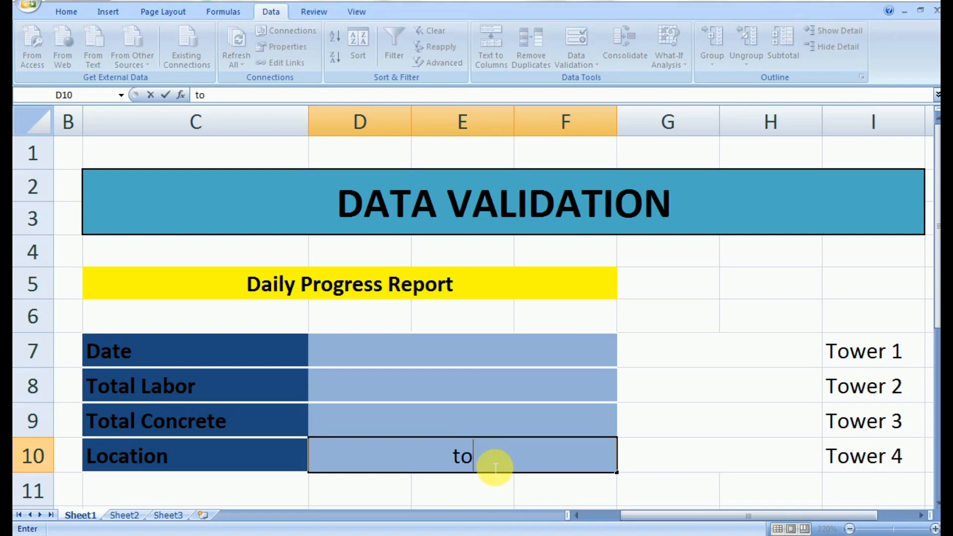
pyautogui.click(434, 464)
pyautogui.write('1')
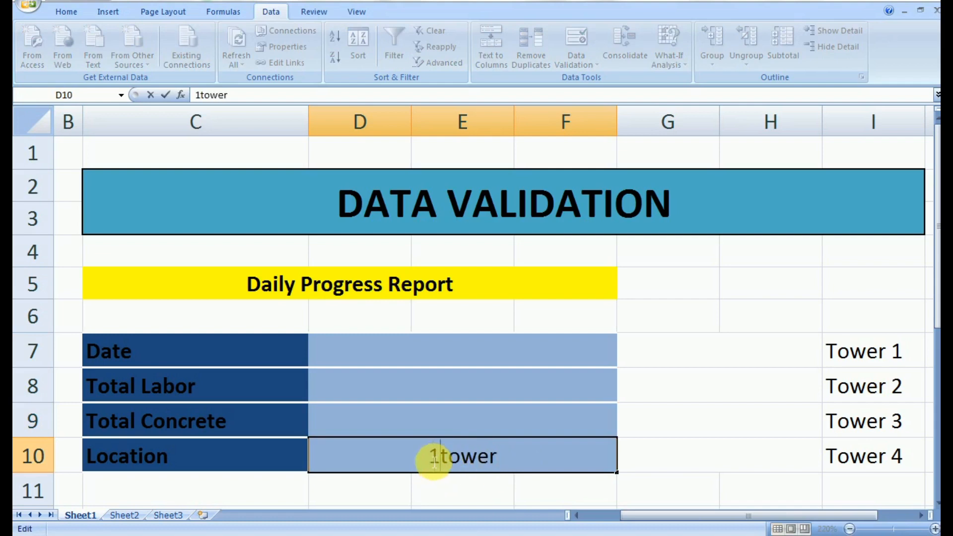
pyautogui.click(468, 495)
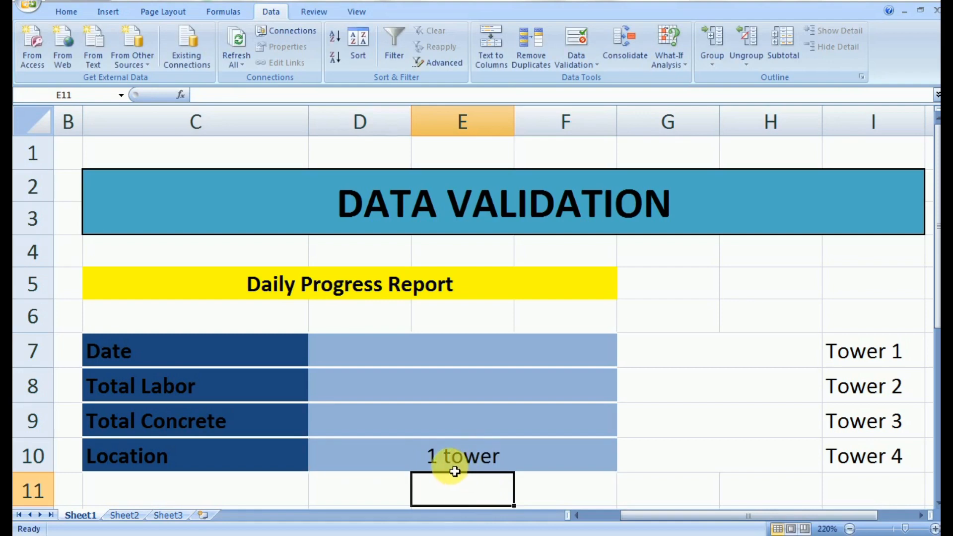
pyautogui.click(450, 456)
pyautogui.press('Delete')
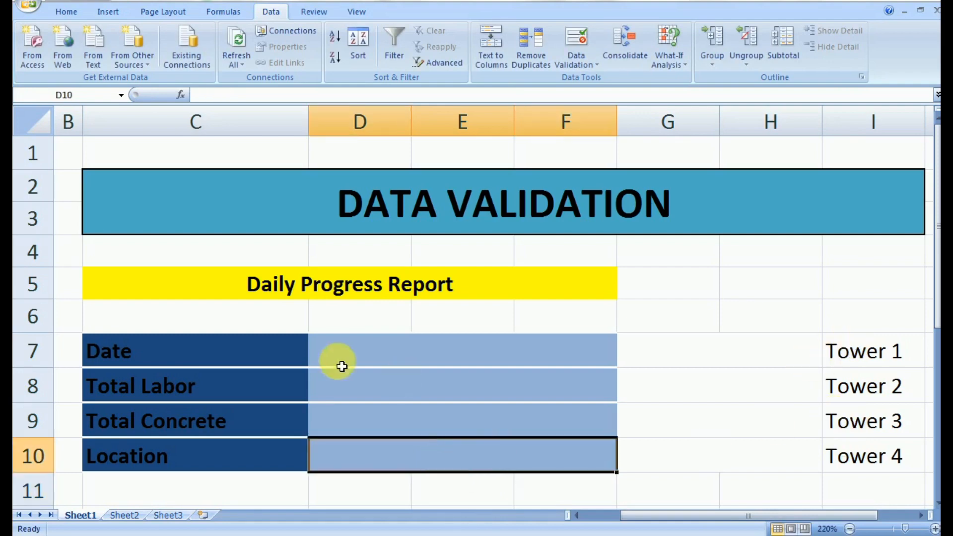
# Step: Open the data validation settings for the Date cell and restrict it to date values
pyautogui.press('Left')
pyautogui.press('Left')
pyautogui.press('Left')
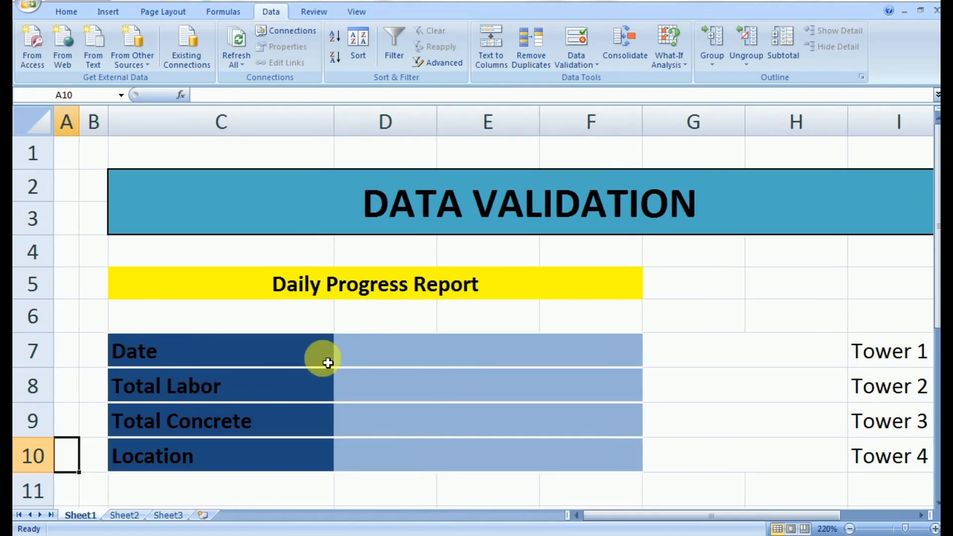
pyautogui.click(371, 353)
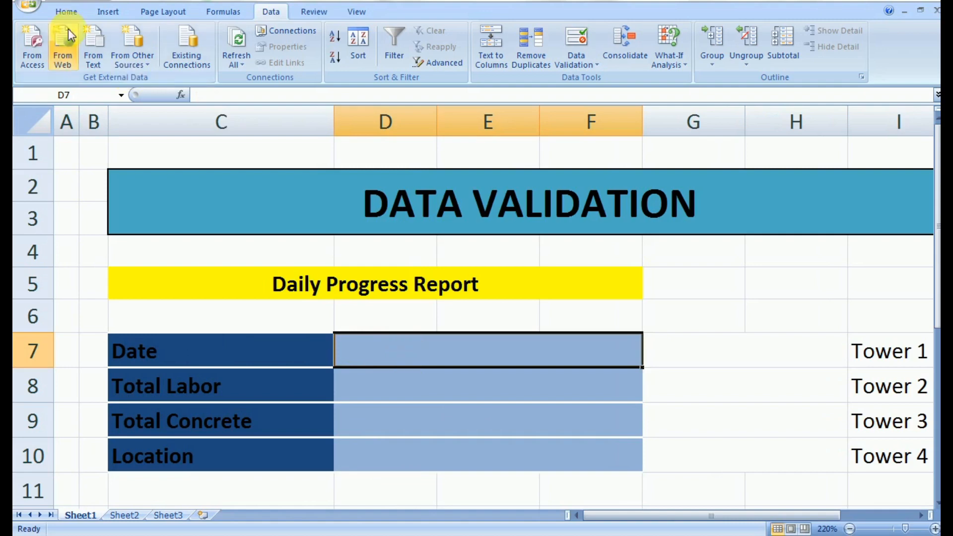
pyautogui.click(65, 15)
pyautogui.click(260, 13)
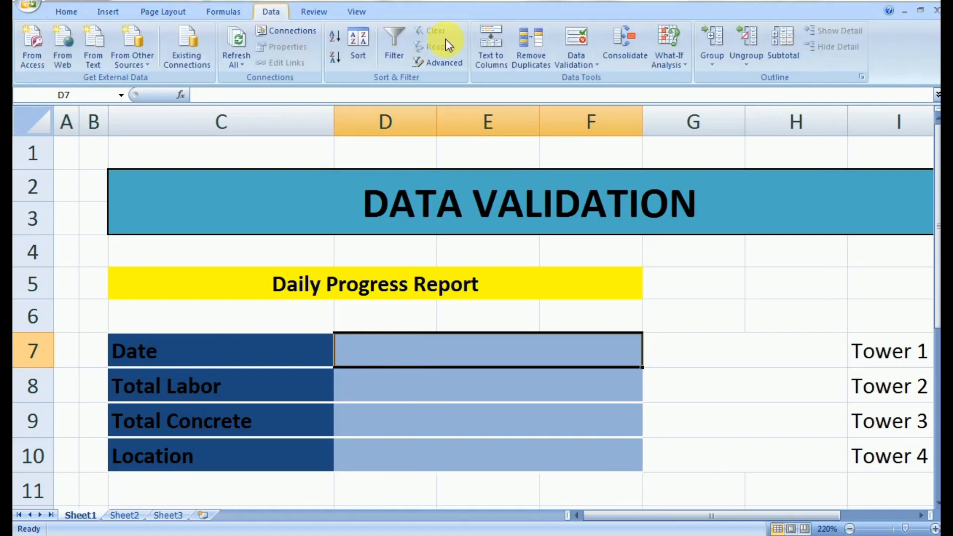
pyautogui.click(575, 59)
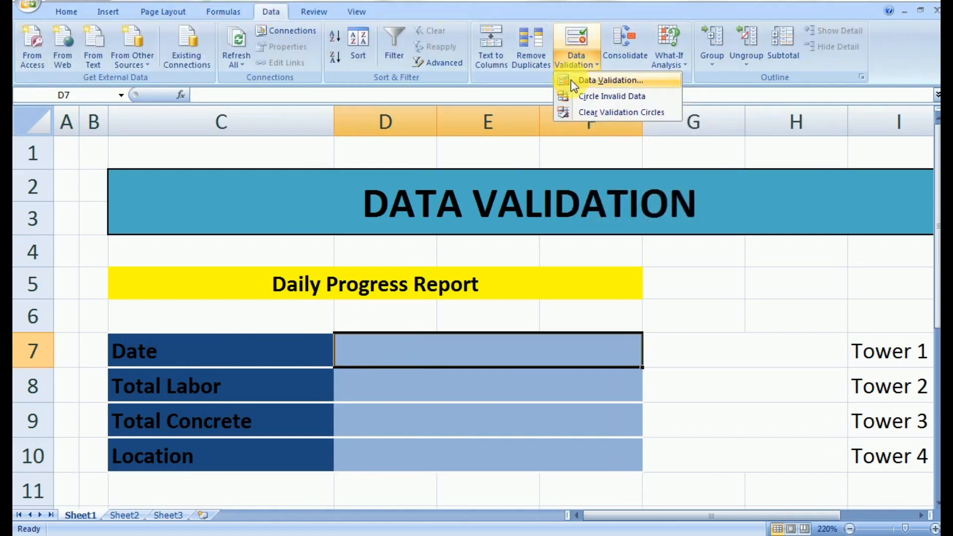
pyautogui.click(592, 82)
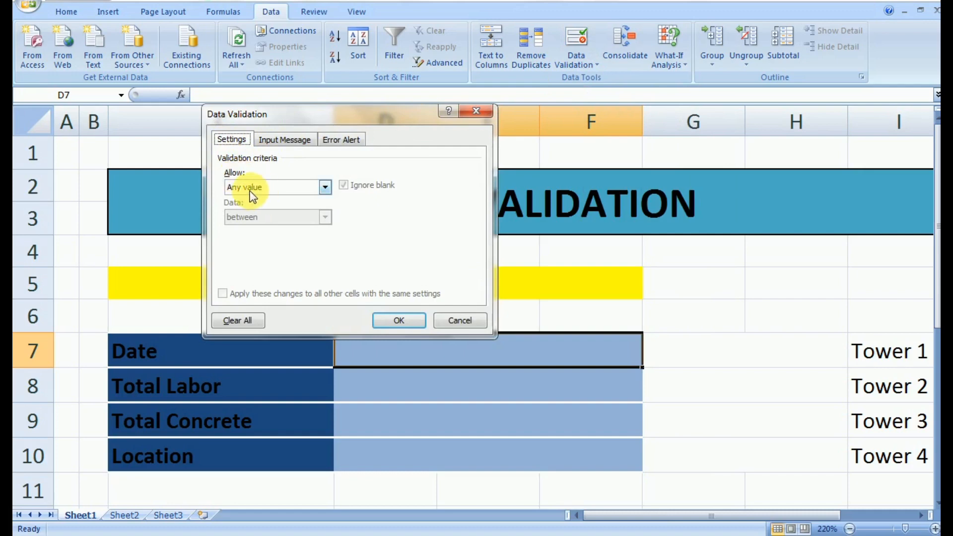
pyautogui.moveTo(281, 113); pyautogui.dragTo(277, 64)
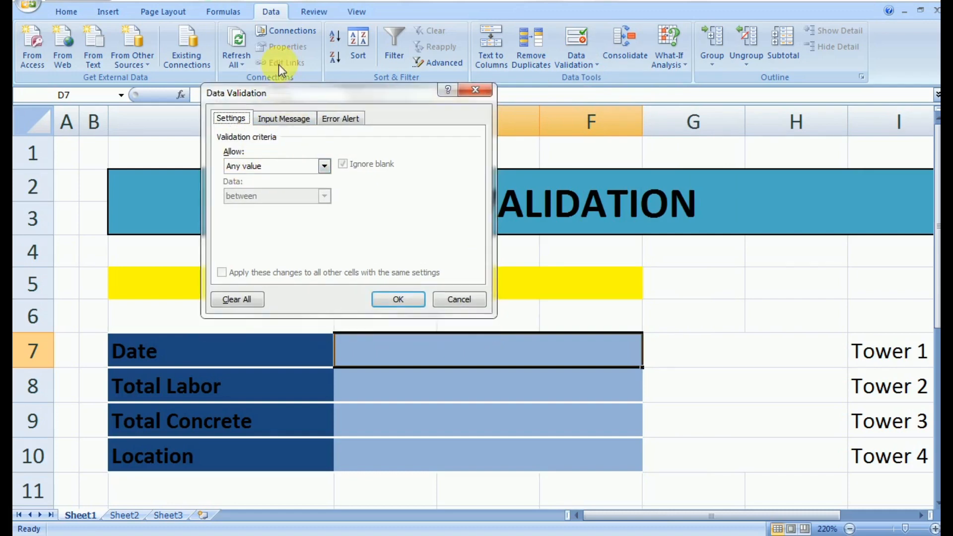
pyautogui.click(321, 138)
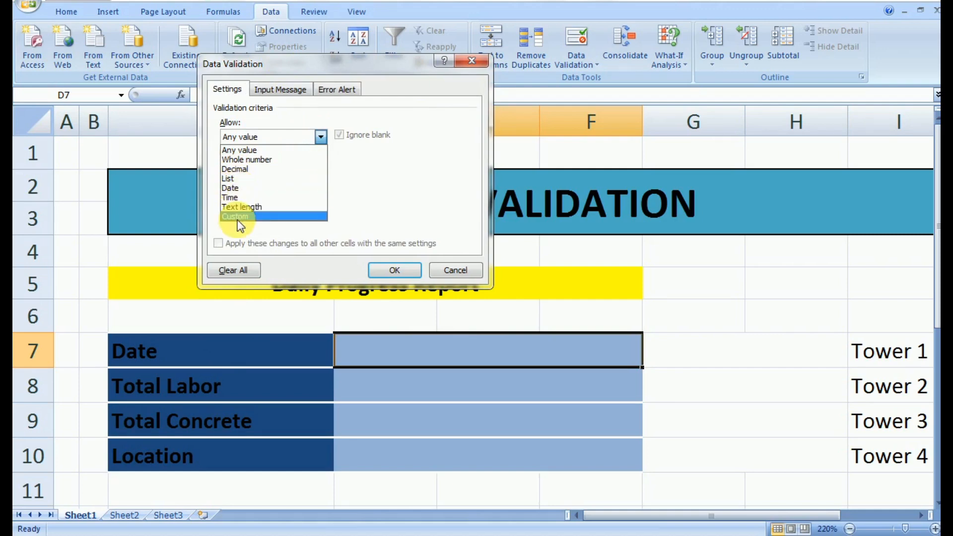
pyautogui.click(243, 188)
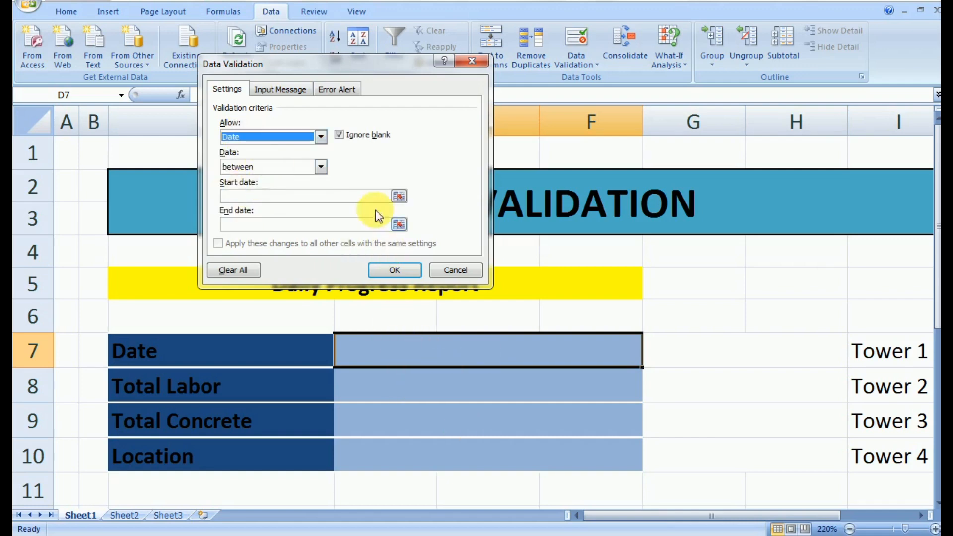
# Step: Require dates greater than 30 June 2020 in the Date cell and apply the rule
pyautogui.click(321, 167)
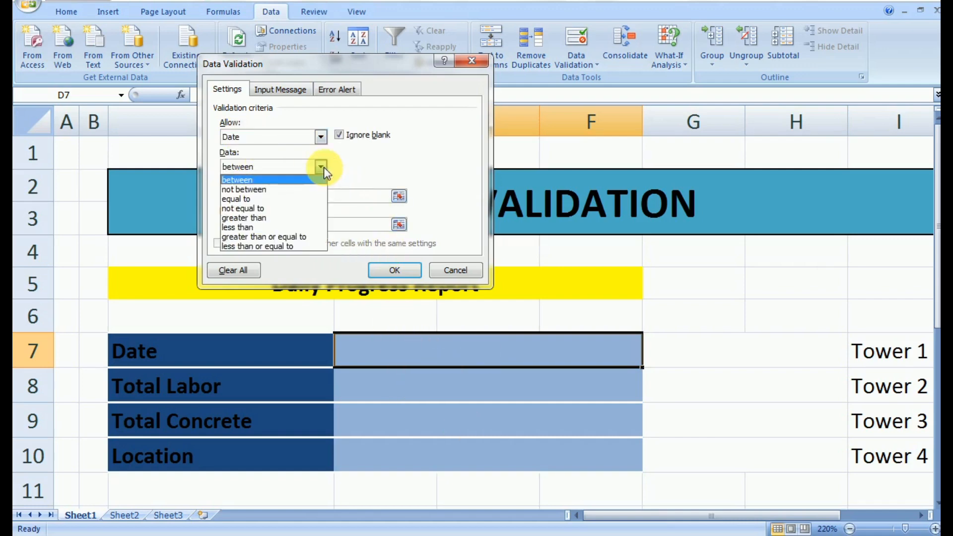
pyautogui.click(283, 218)
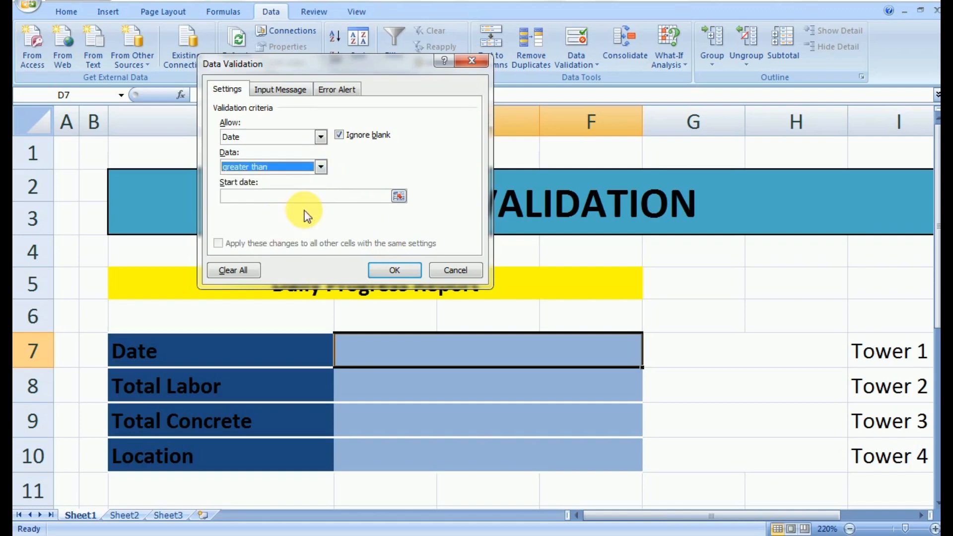
pyautogui.click(399, 197)
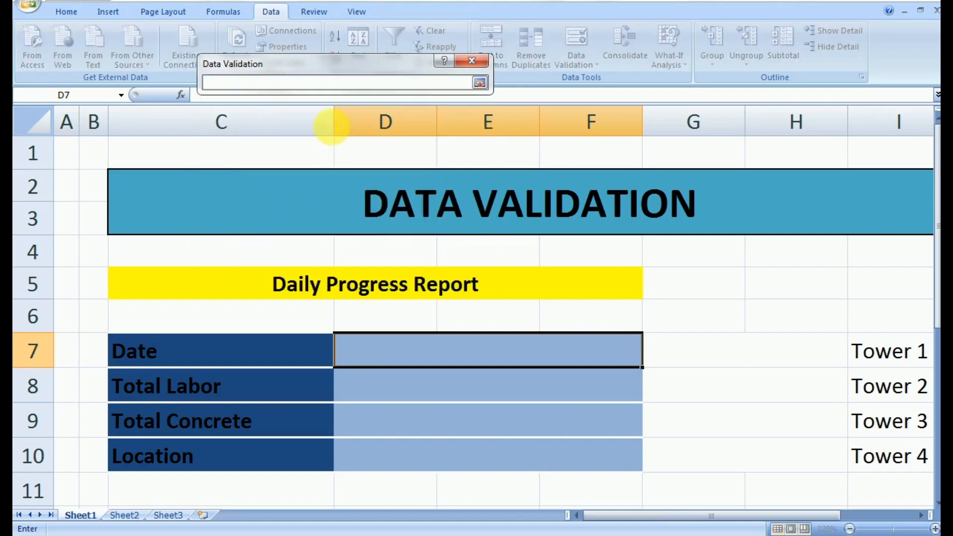
pyautogui.click(479, 82)
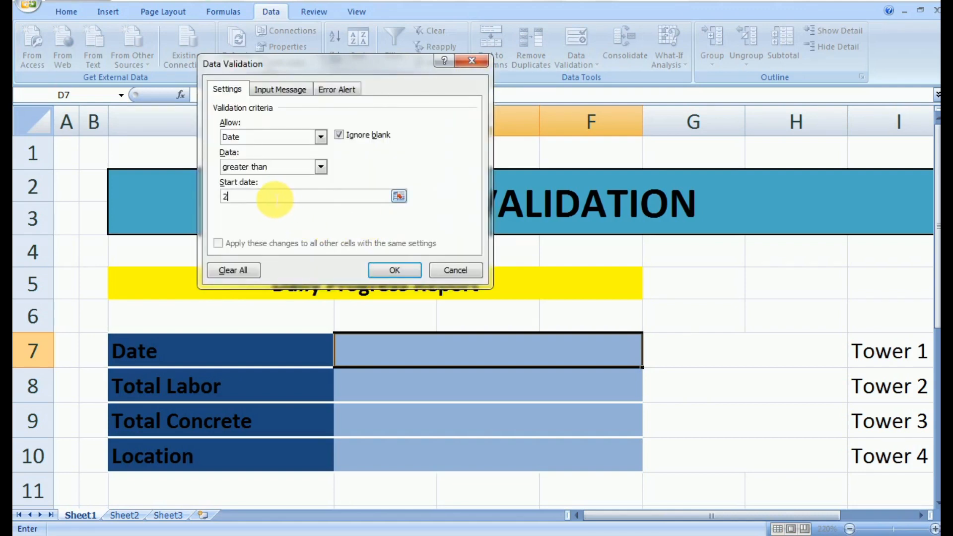
pyautogui.write('20th June 2020')
pyautogui.moveTo(231, 198); pyautogui.dragTo(219, 199)
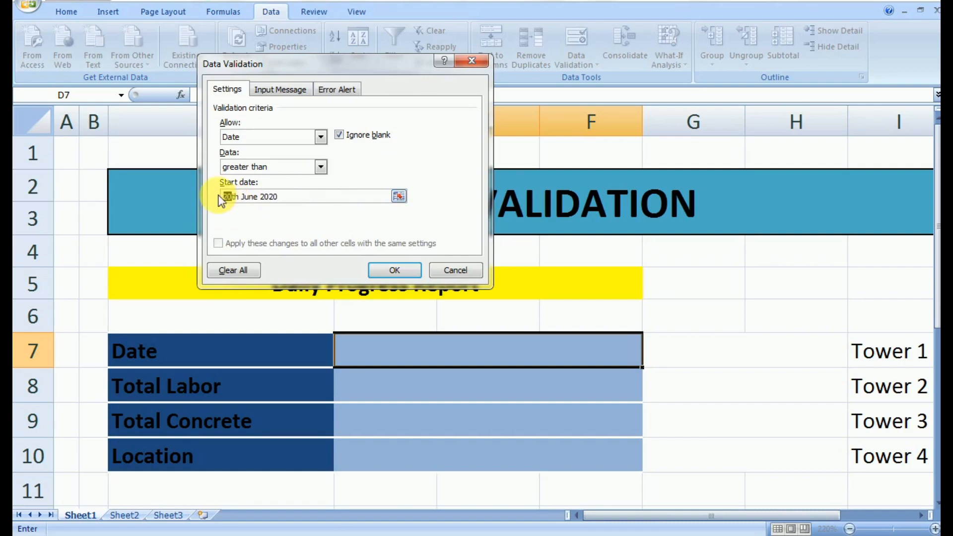
pyautogui.write('30')
pyautogui.click(370, 270)
pyautogui.press('BackSpace')
pyautogui.press('BackSpace')
pyautogui.press('BackSpace')
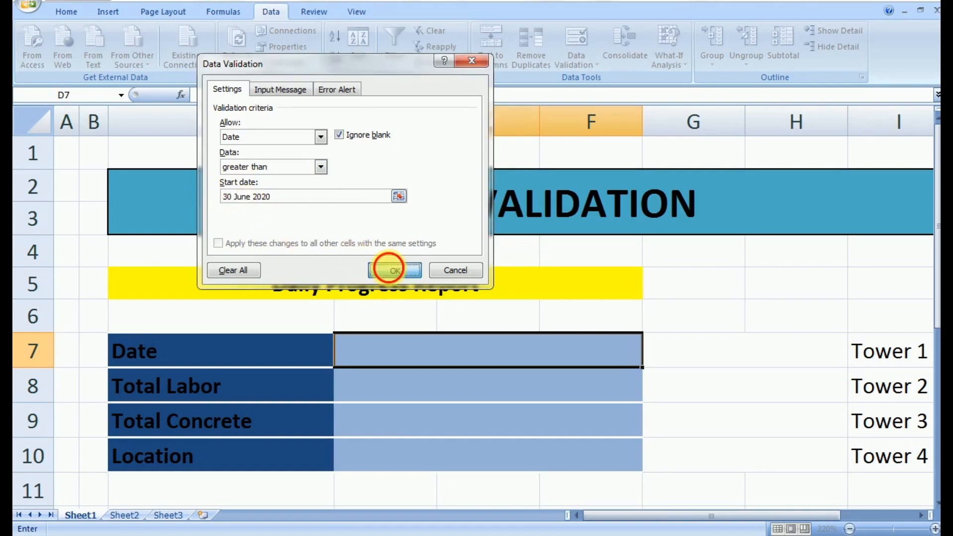
pyautogui.click(388, 268)
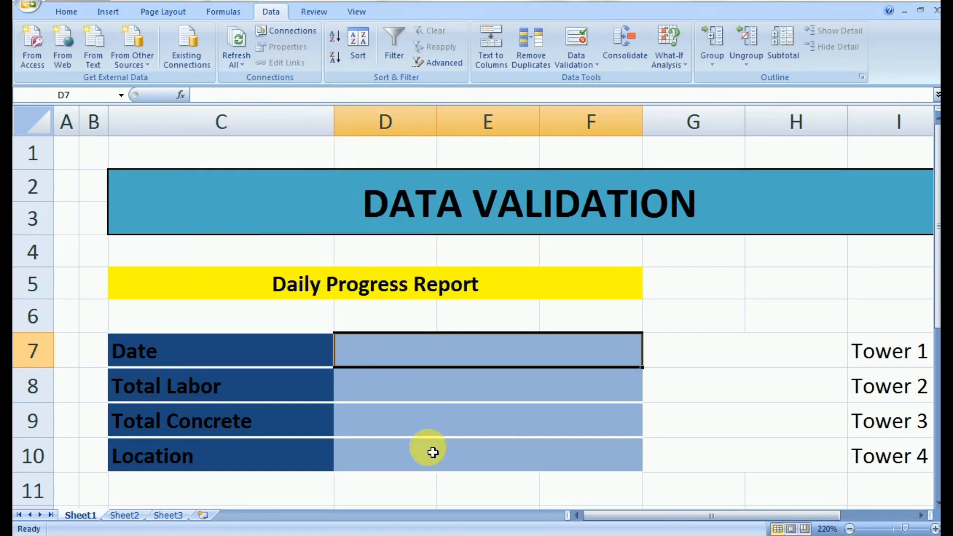
# Step: Test the date rule by trying to enter 25 june 2020 in the Date cell
pyautogui.click(428, 421)
pyautogui.click(420, 365)
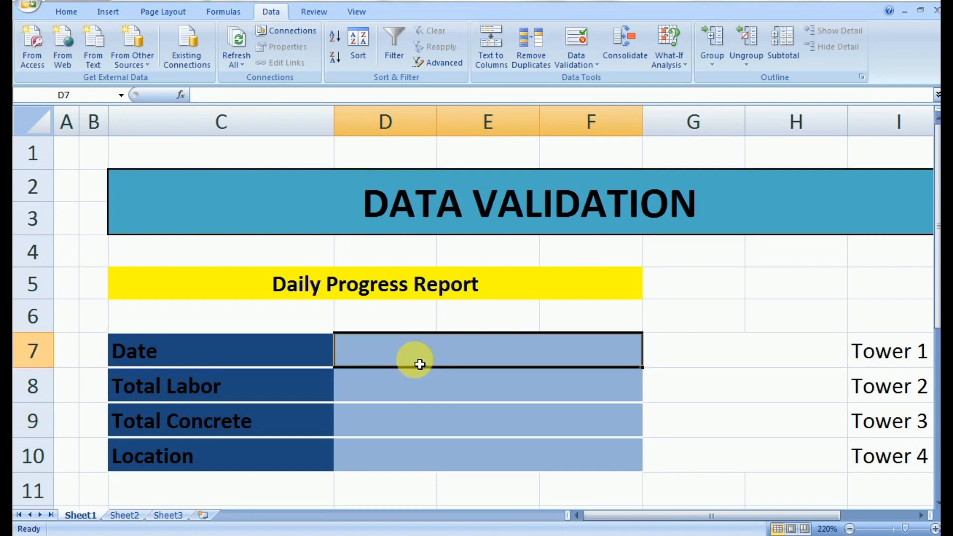
pyautogui.write('25 j')
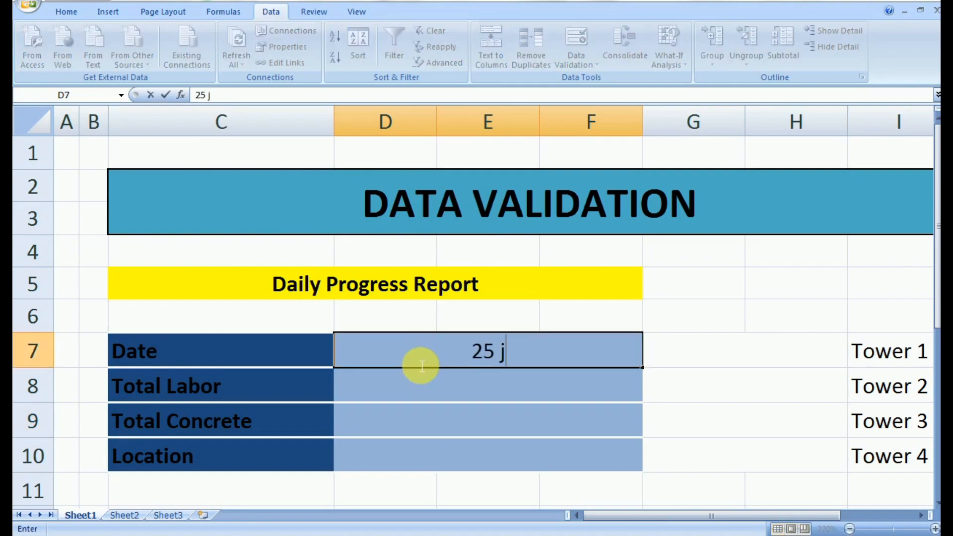
pyautogui.write('une 2020')
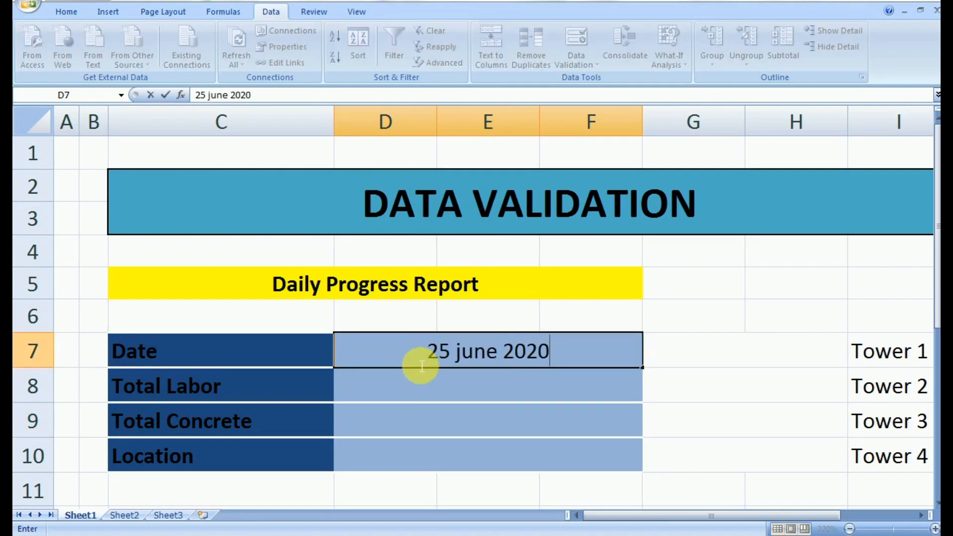
pyautogui.press('Return')
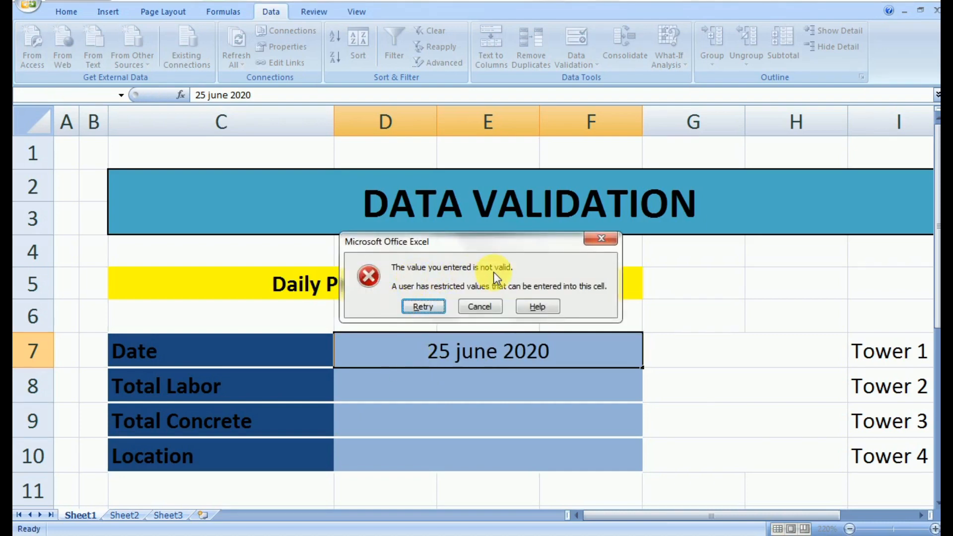
# Step: Retry the Date entry with the month changed to july, making it 25 july 2020
pyautogui.click(423, 307)
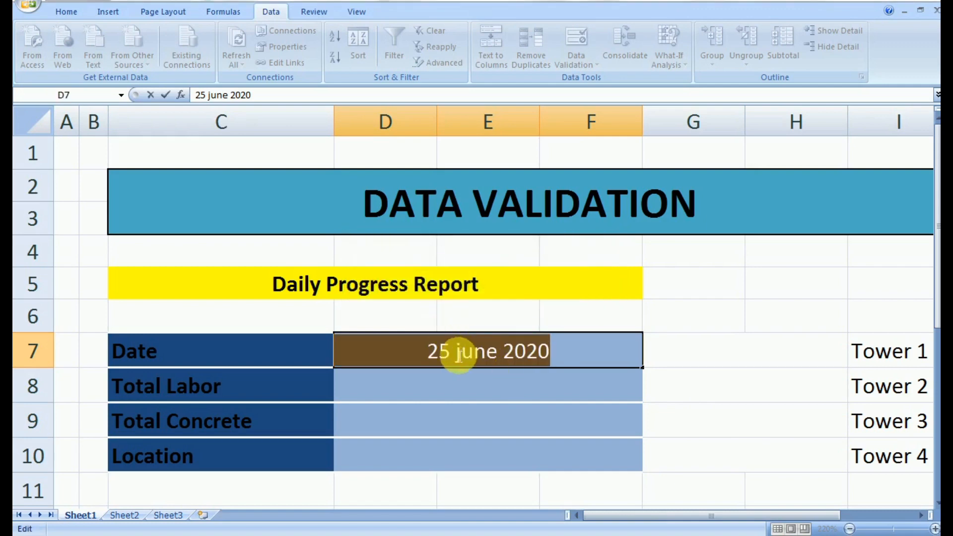
pyautogui.moveTo(451, 359); pyautogui.dragTo(439, 363)
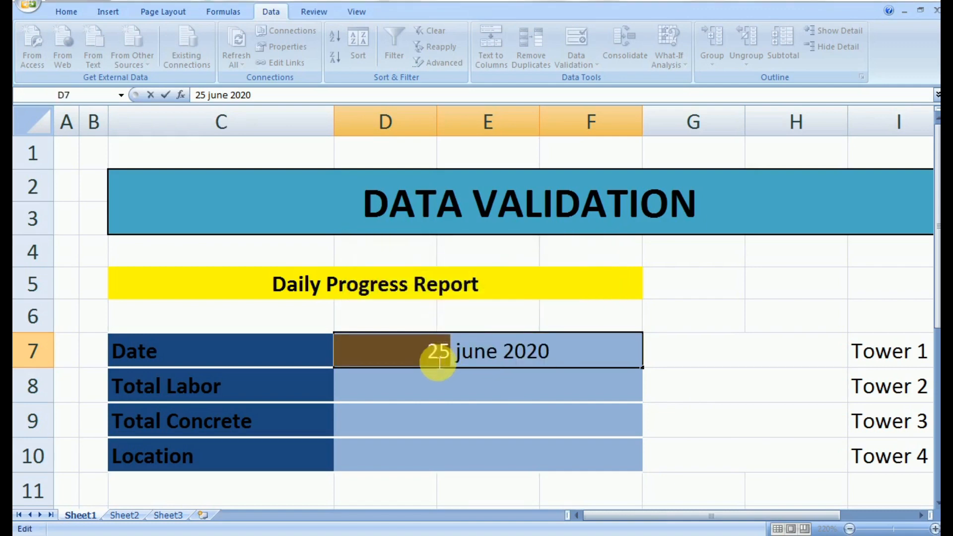
pyautogui.doubleClick(476, 356)
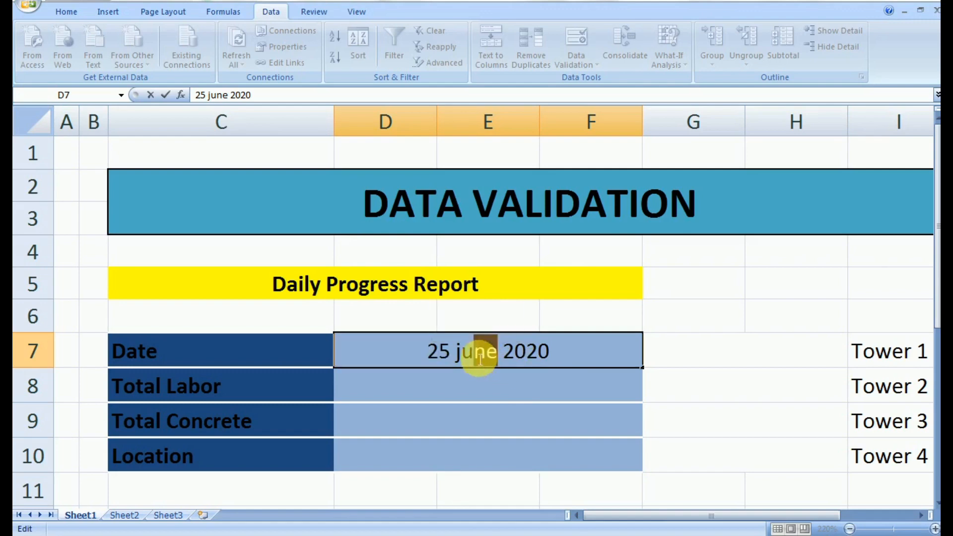
pyautogui.write('july')
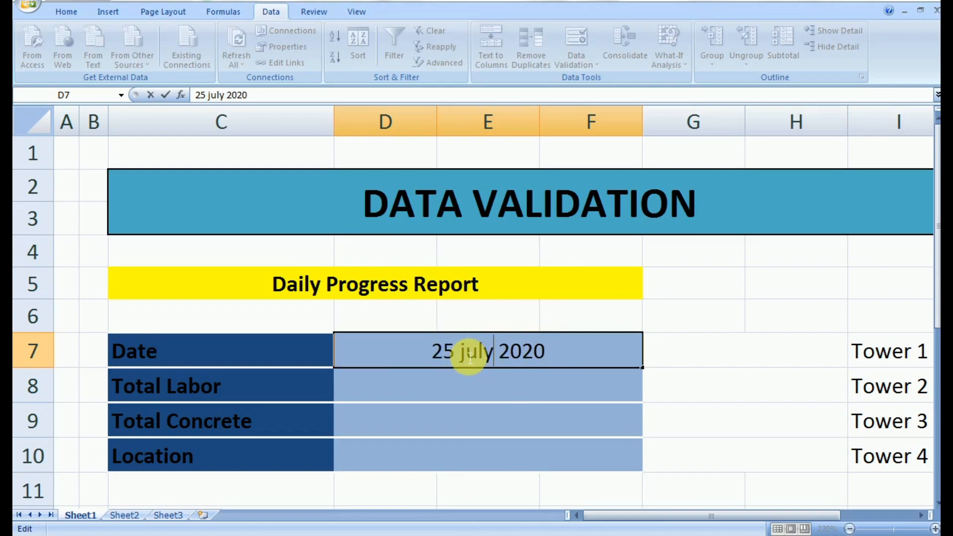
pyautogui.press('Return')
# Step: Open data validation for the Total Labor cell and allow only whole numbers
pyautogui.click(576, 47)
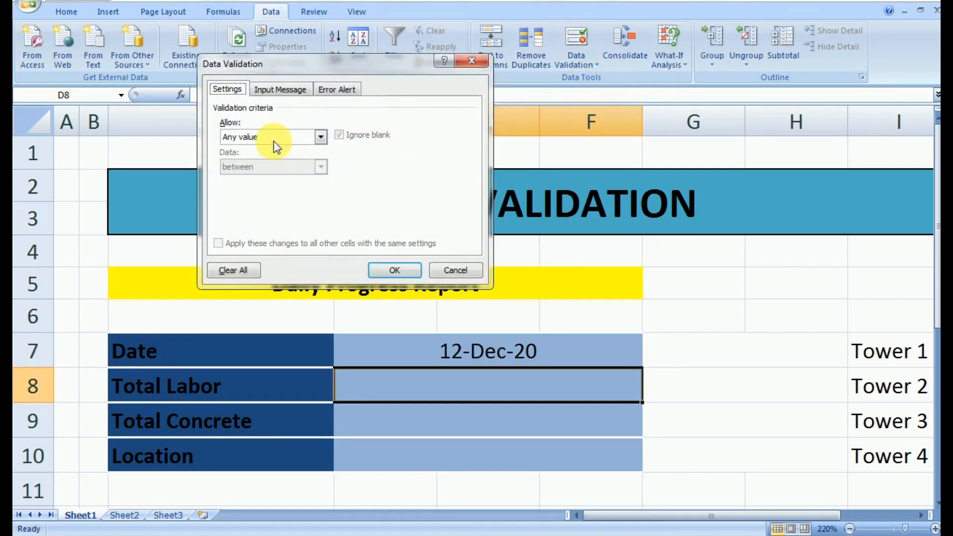
pyautogui.click(273, 137)
pyautogui.click(260, 163)
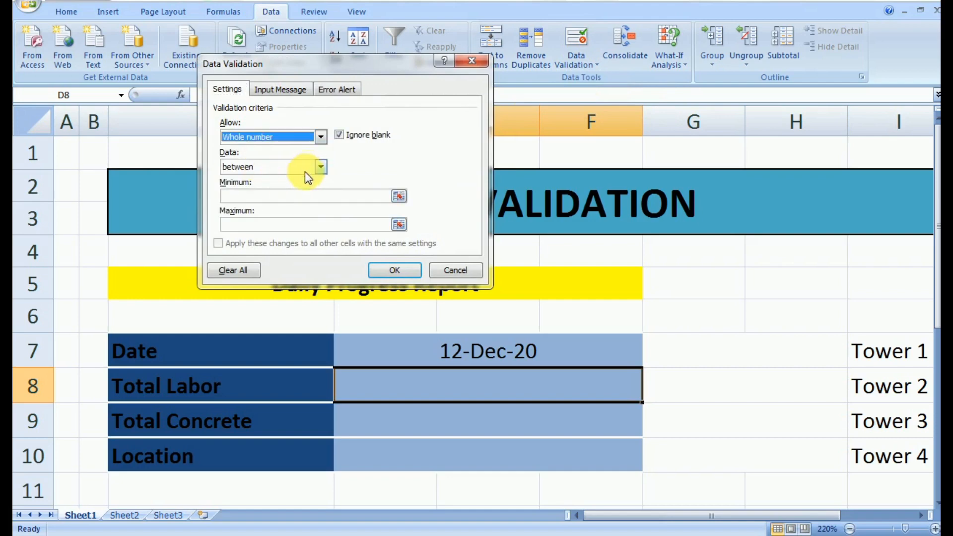
# Step: Try to apply the between condition to Total Labor without a minimum or maximum
pyautogui.click(320, 168)
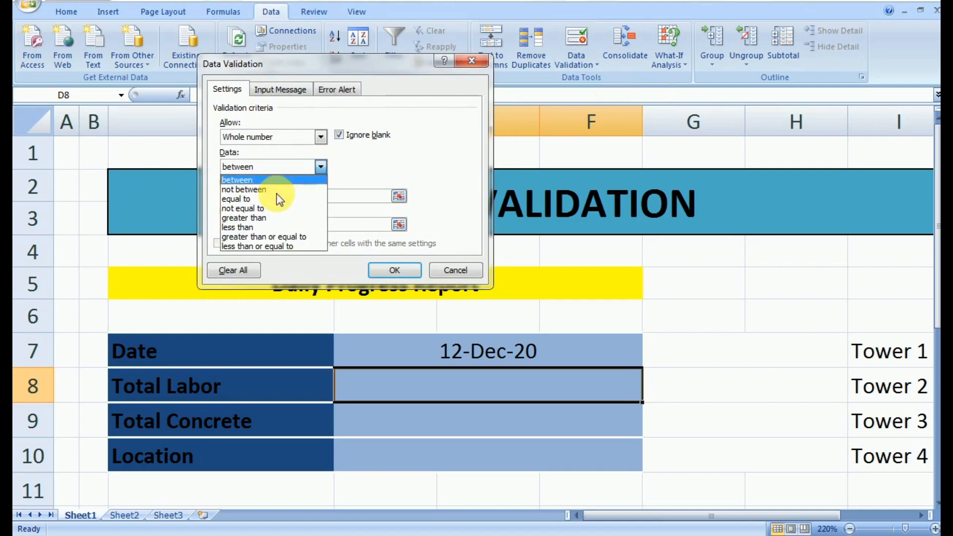
pyautogui.click(277, 180)
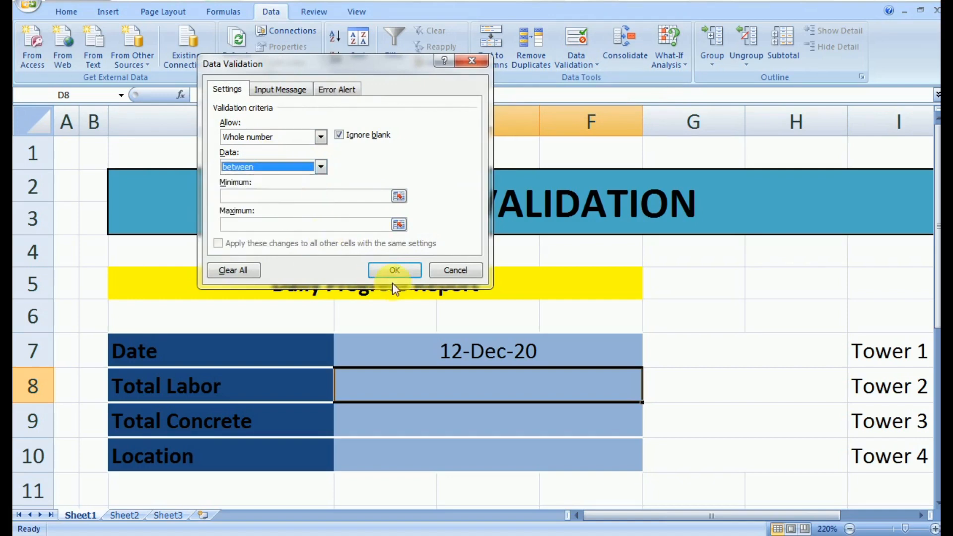
pyautogui.click(393, 270)
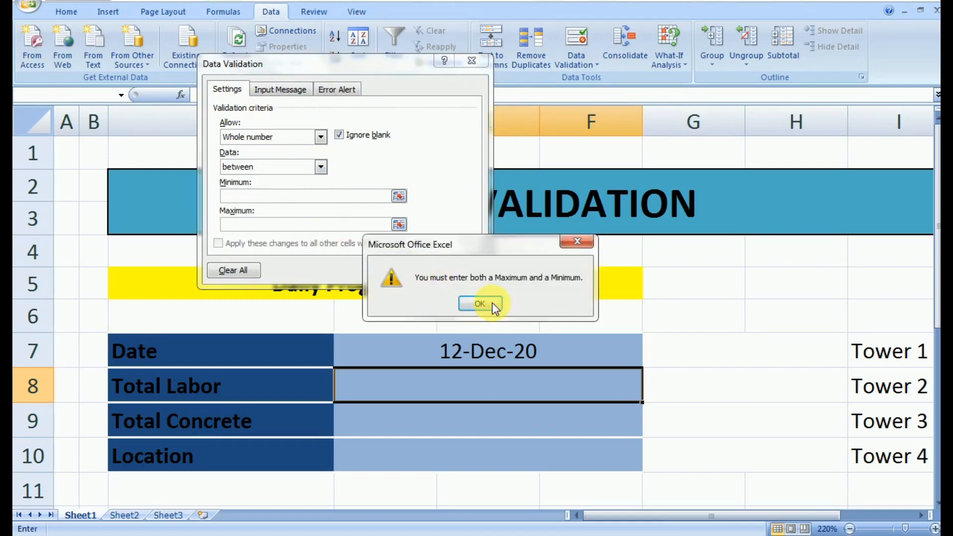
pyautogui.click(480, 303)
# Step: Set the Total Labor condition to not equal to 0 and apply the rule
pyautogui.click(320, 166)
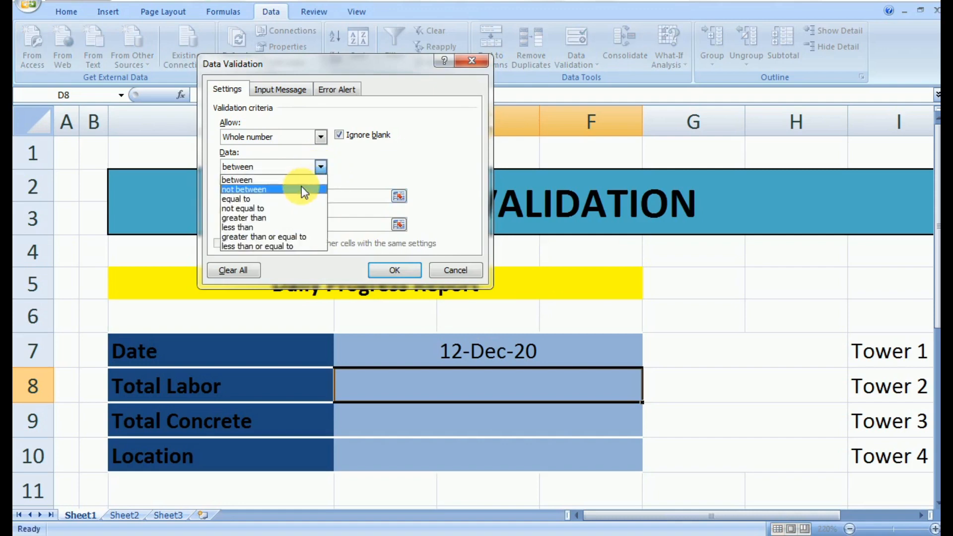
pyautogui.click(278, 208)
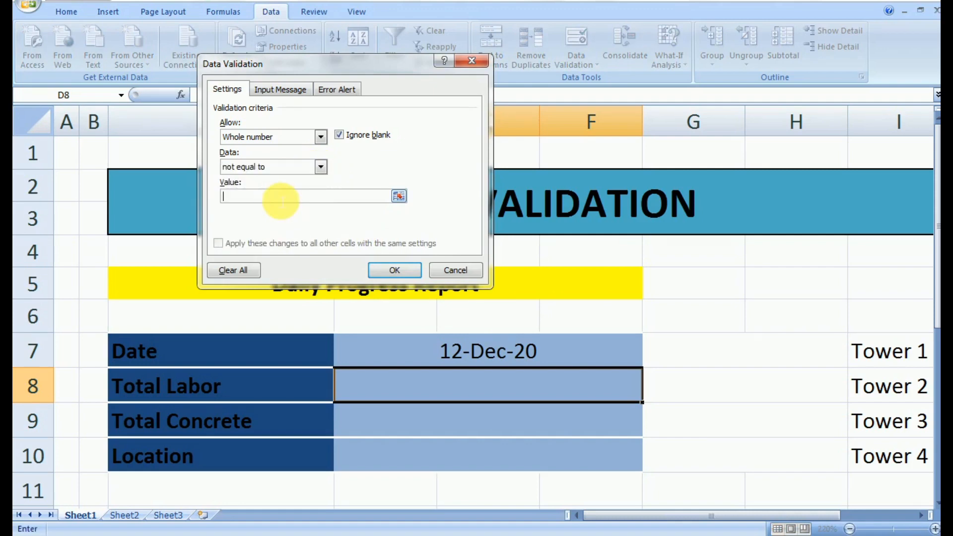
pyautogui.click(394, 270)
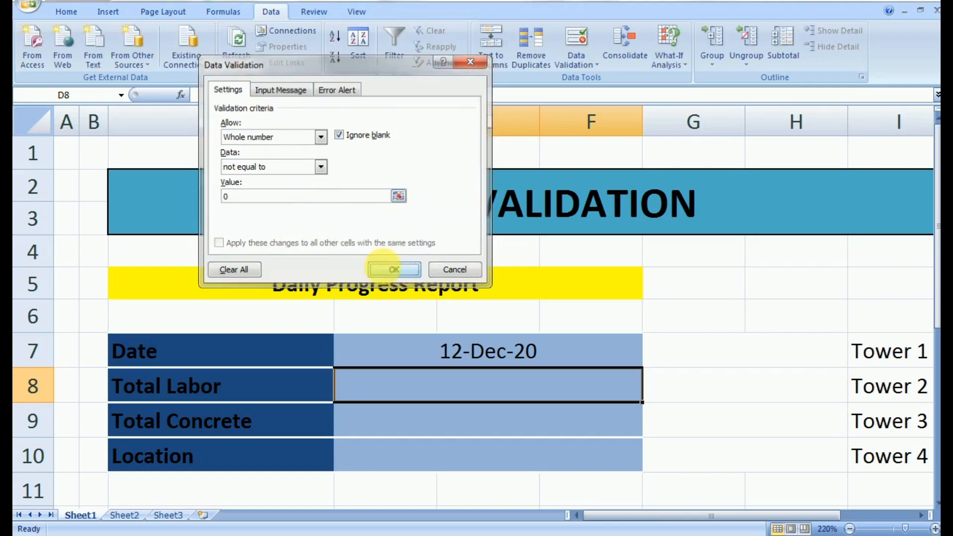
# Step: Test the whole-number rule by trying to enter 12.4 in the Total Labor cell, and discard the entry
pyautogui.click(446, 437)
pyautogui.click(454, 394)
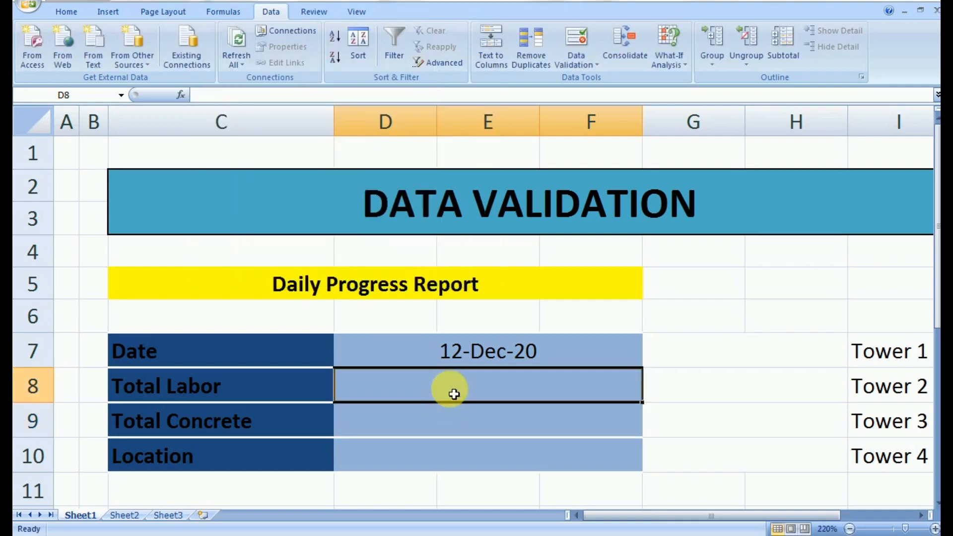
pyautogui.write('12')
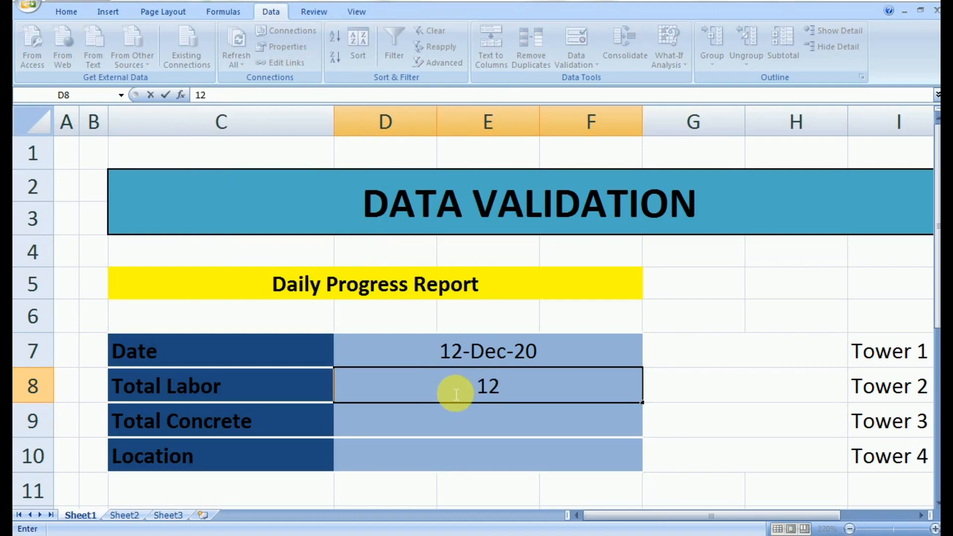
pyautogui.write('.4')
pyautogui.press('Return')
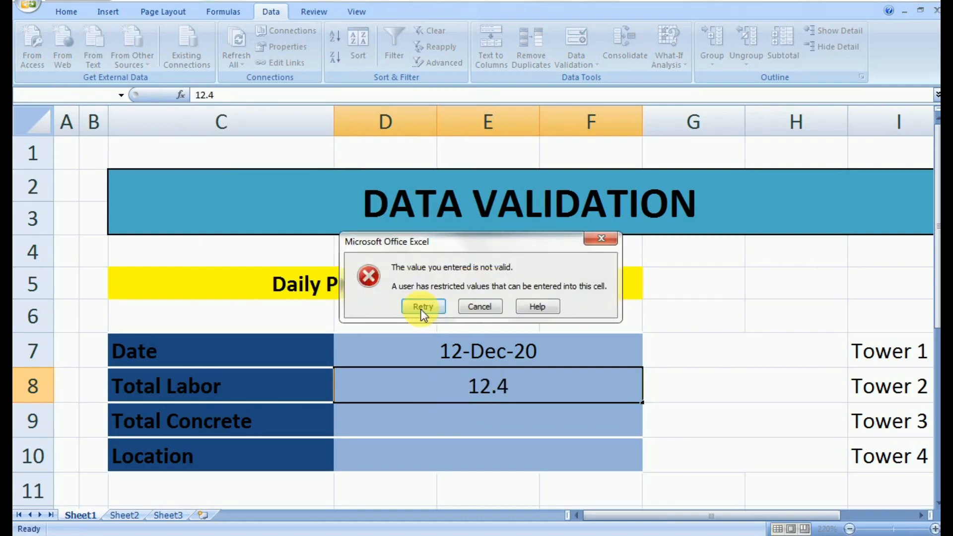
pyautogui.click(479, 307)
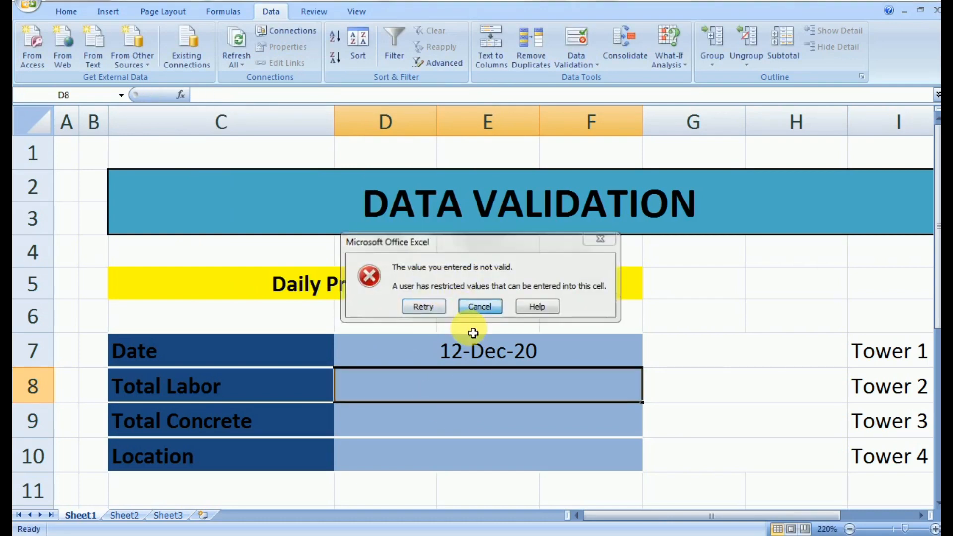
# Step: Enter 12 as the Total Labor value
pyautogui.write('12')
pyautogui.click(477, 418)
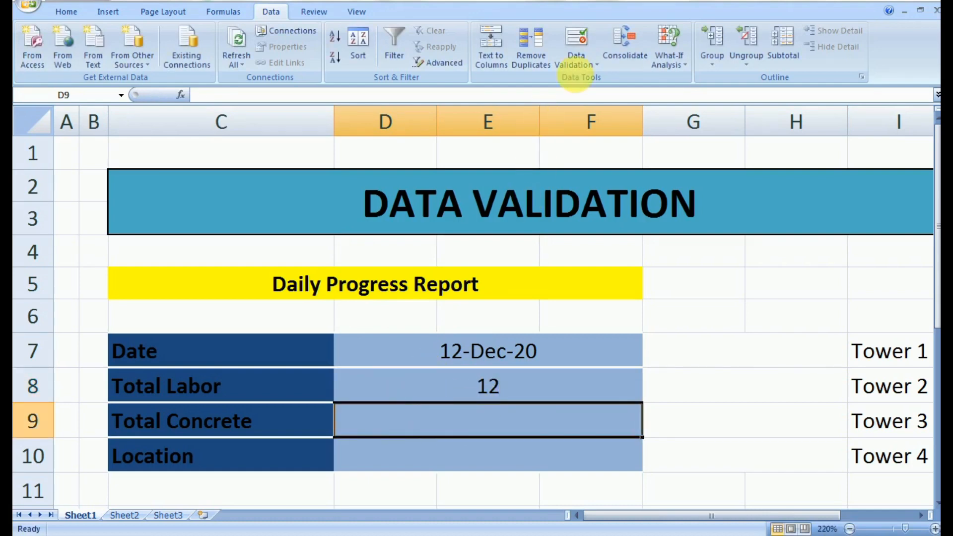
# Step: Add a validation rule to the Total Concrete cell allowing decimal values not equal to 0
pyautogui.click(586, 64)
pyautogui.click(607, 79)
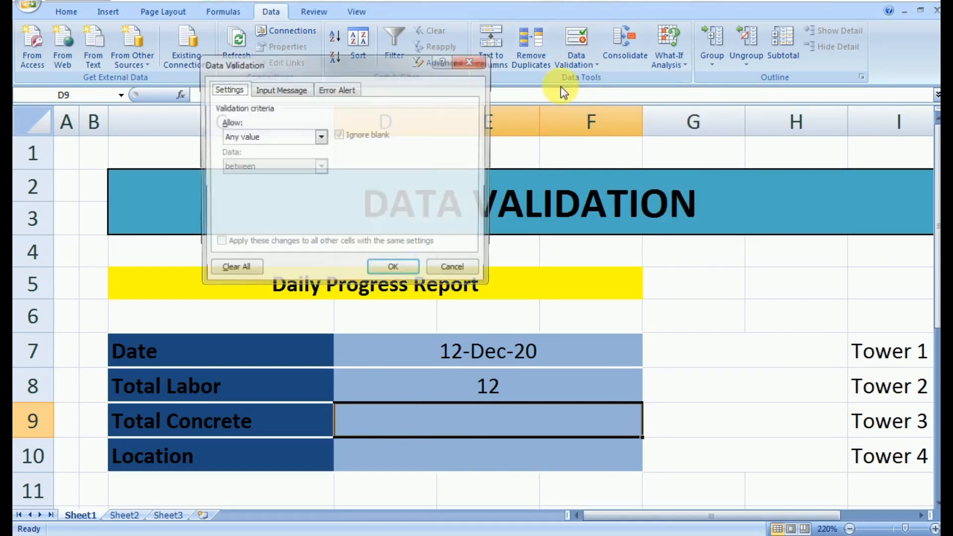
pyautogui.click(319, 137)
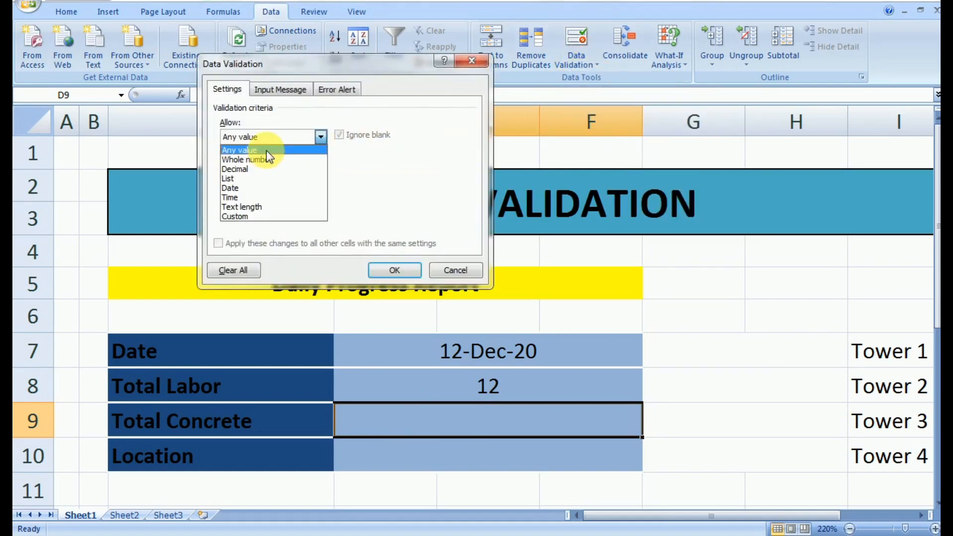
pyautogui.click(251, 169)
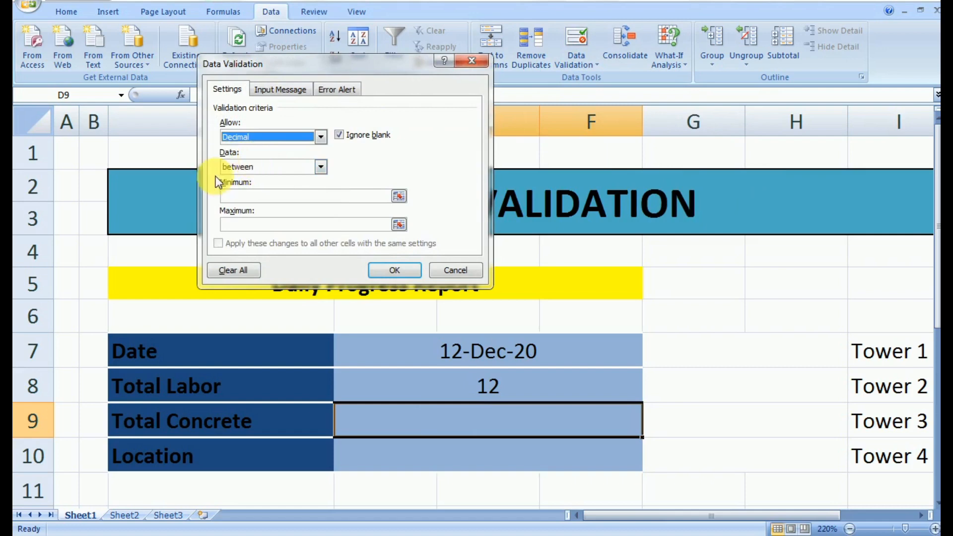
pyautogui.click(319, 167)
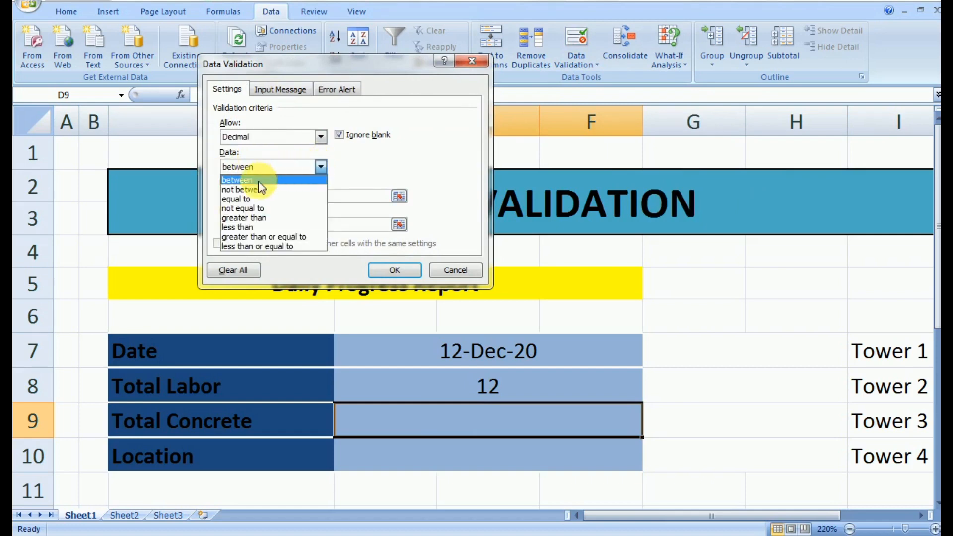
pyautogui.click(250, 209)
pyautogui.click(256, 198)
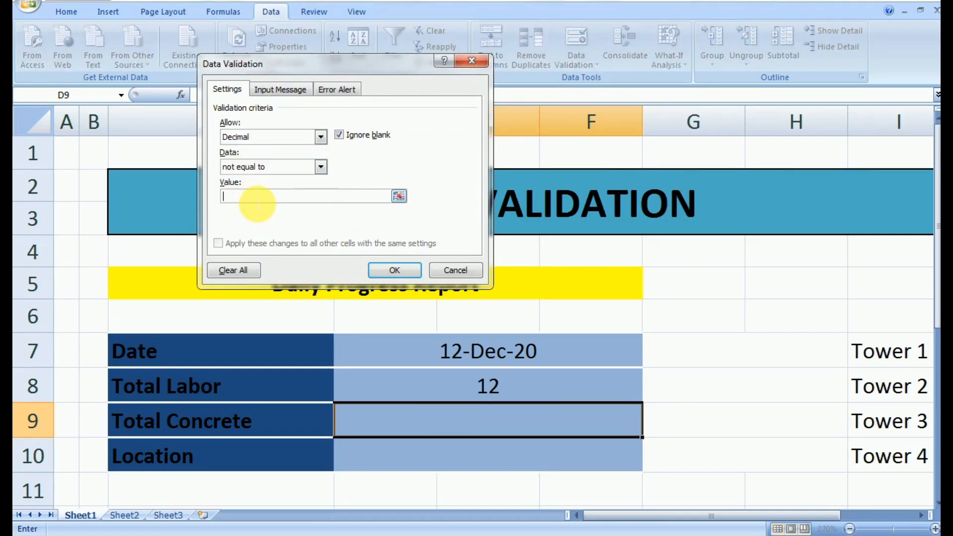
pyautogui.write('0')
pyautogui.click(389, 270)
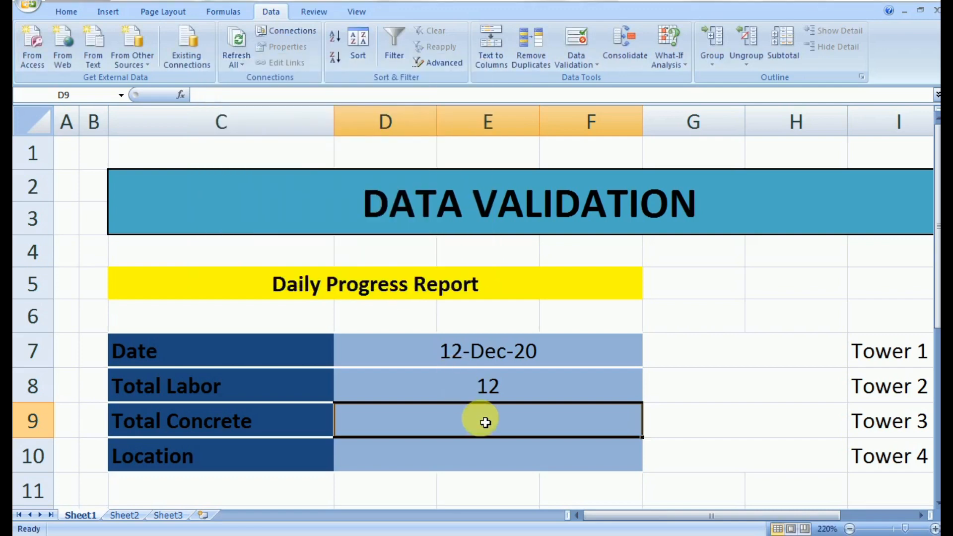
# Step: Enter 12.34 as the Total Concrete value to test the decimal rule
pyautogui.write('12.')
pyautogui.write('34')
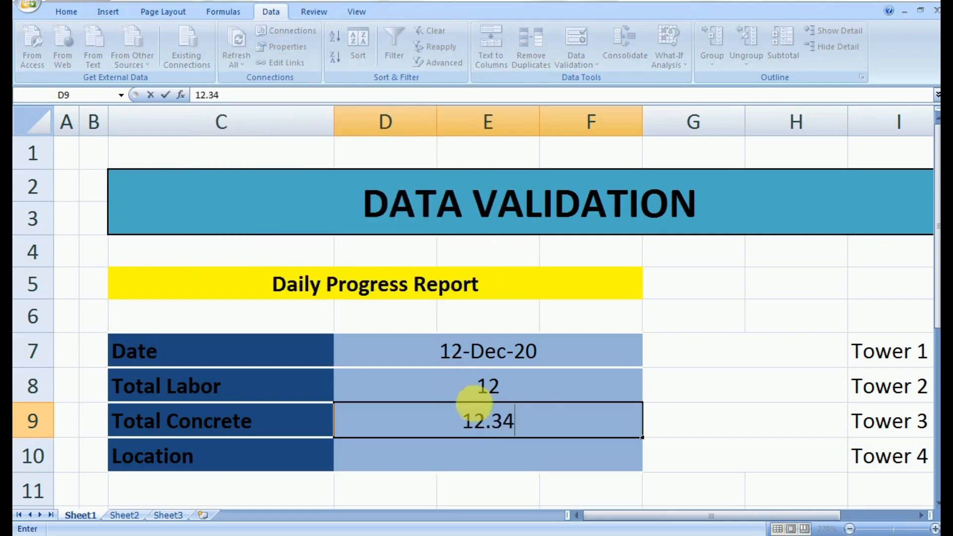
pyautogui.click(560, 374)
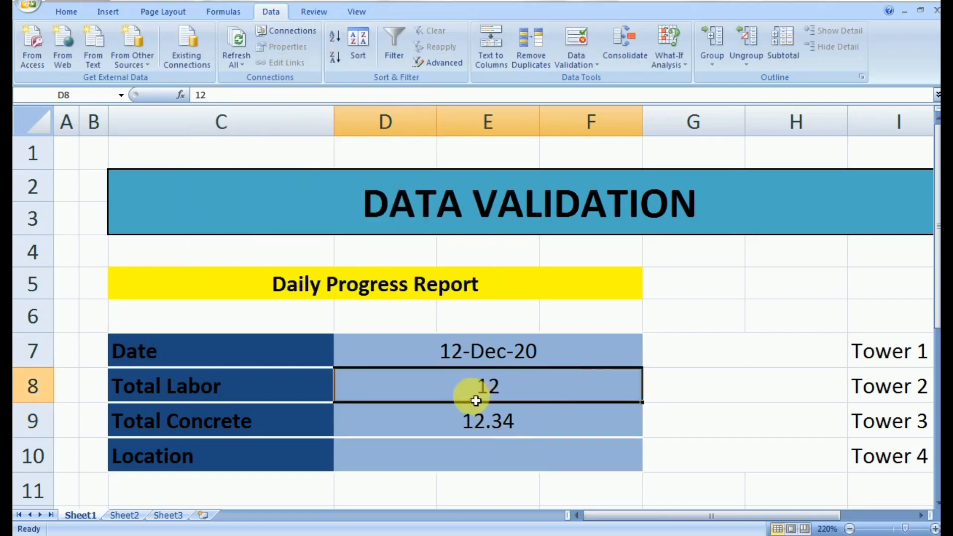
# Step: Add list validation to the Location cell, using the tower names in I7:I10 as the source
pyautogui.click(421, 453)
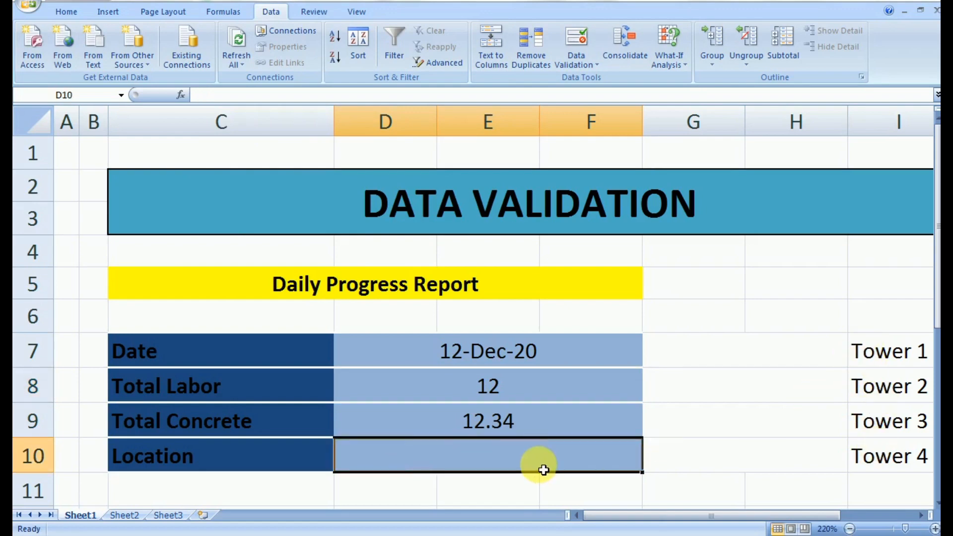
pyautogui.click(577, 63)
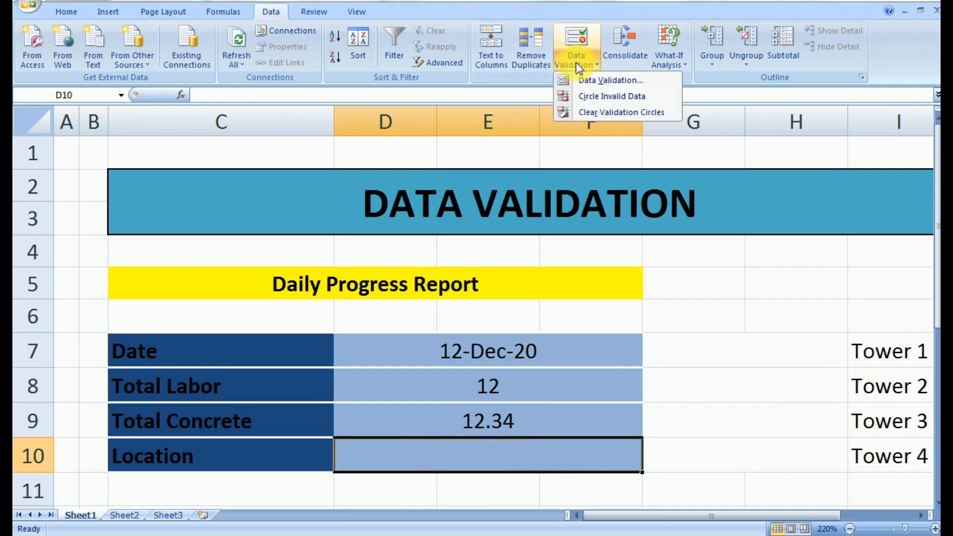
pyautogui.click(585, 77)
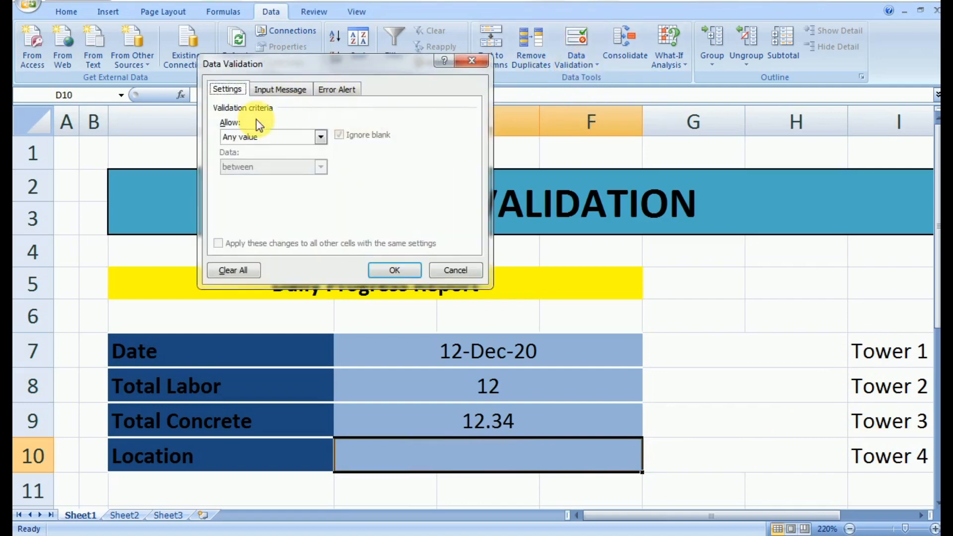
pyautogui.click(285, 146)
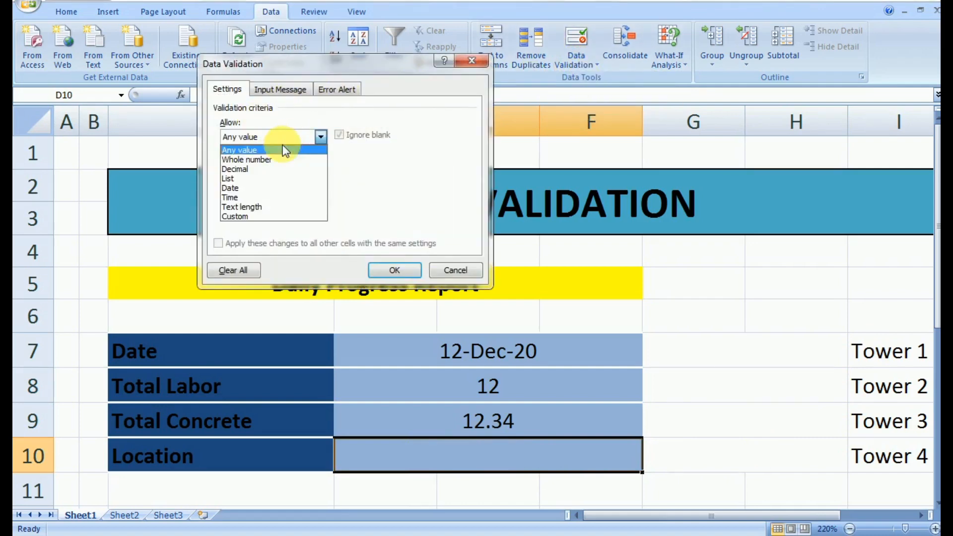
pyautogui.click(238, 178)
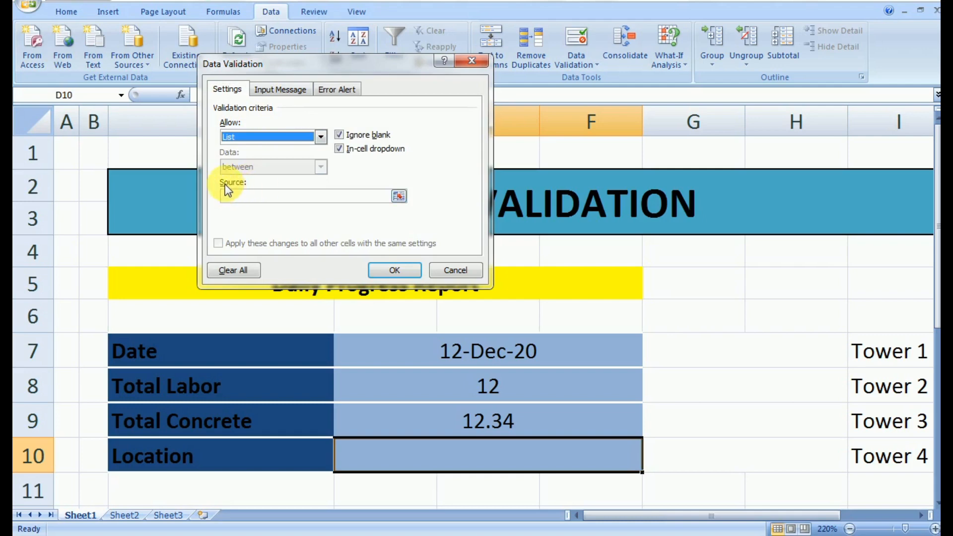
pyautogui.click(399, 196)
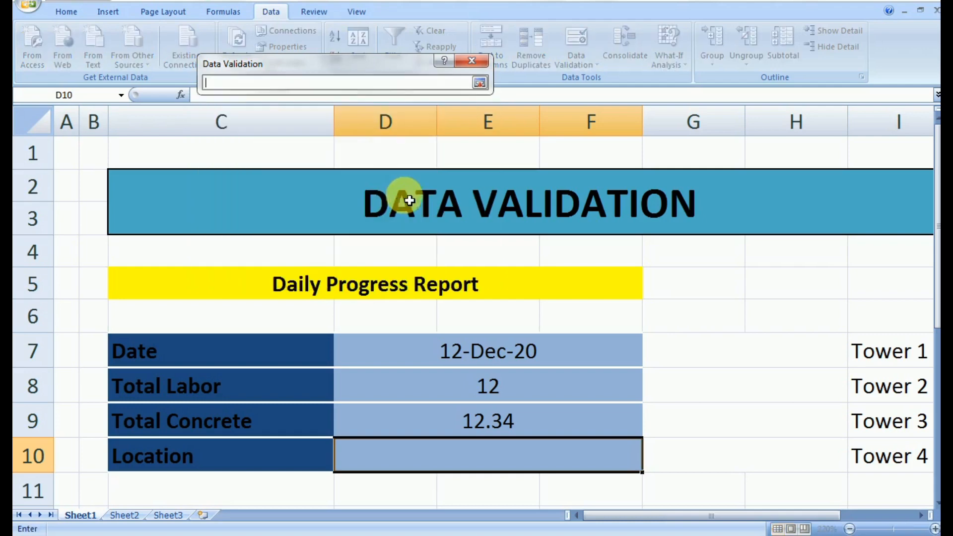
pyautogui.moveTo(866, 355); pyautogui.dragTo(870, 454)
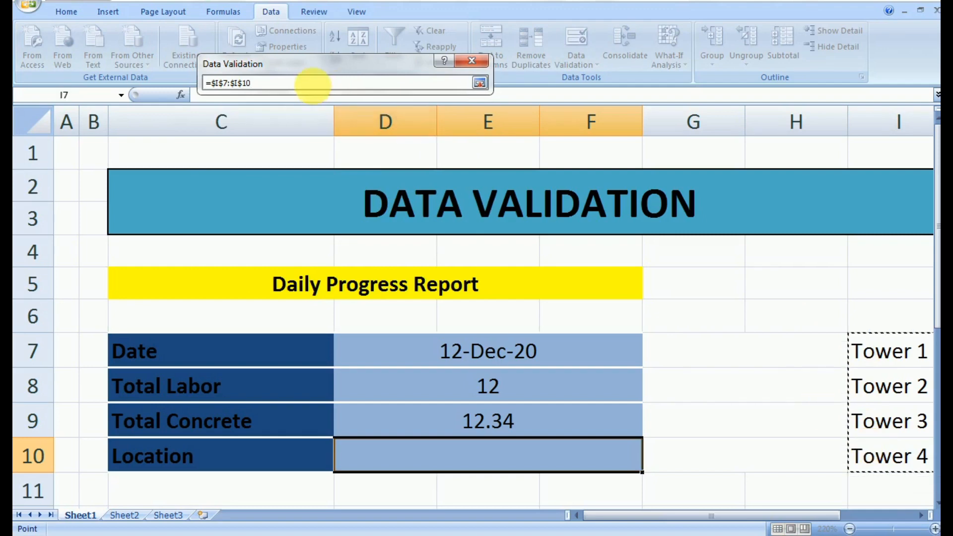
pyautogui.click(479, 84)
pyautogui.click(405, 268)
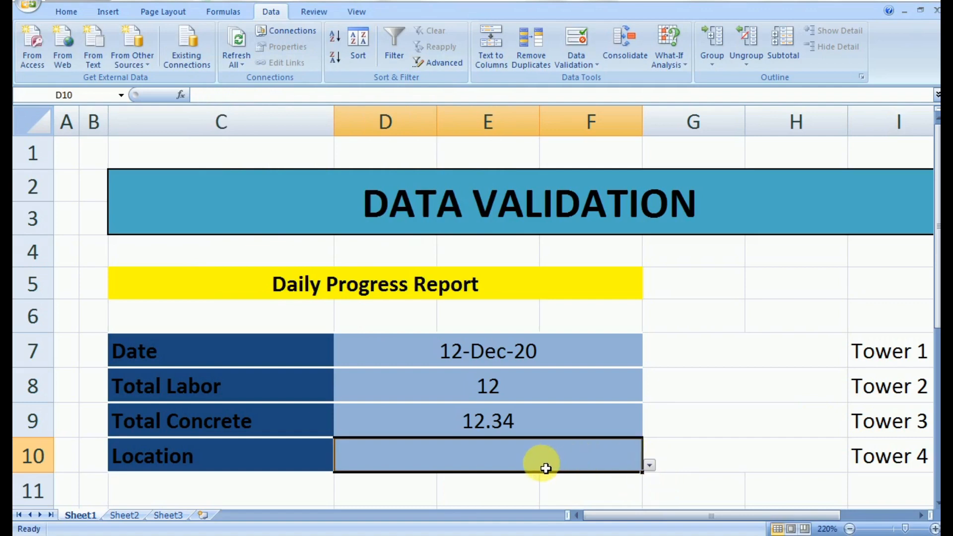
# Step: Test the Location list rule by trying to enter 1tower, and discard the entry
pyautogui.write('1to')
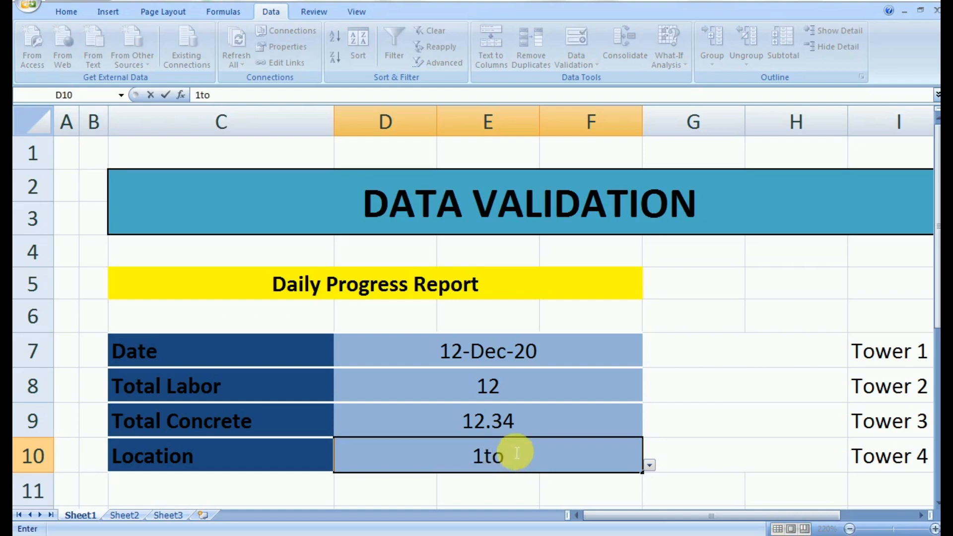
pyautogui.write('wer')
pyautogui.click(568, 422)
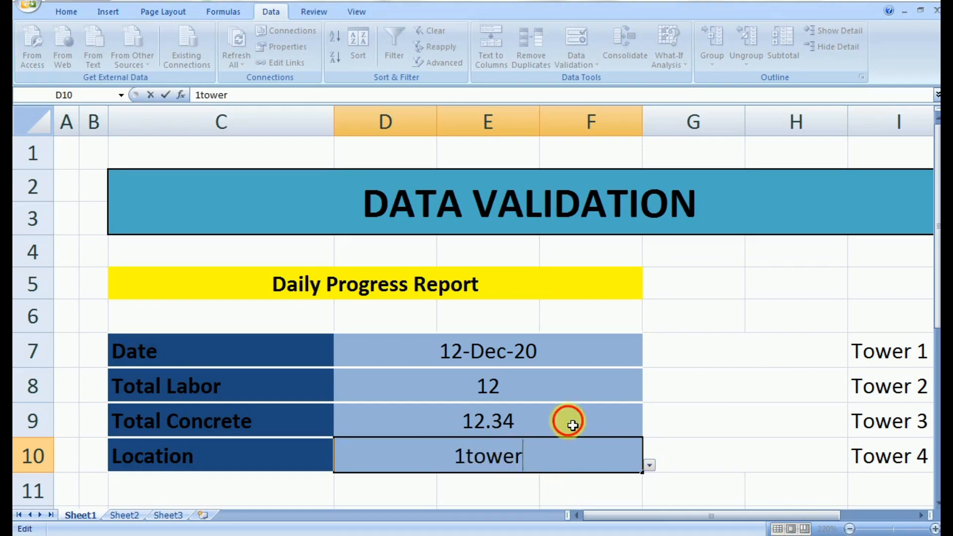
pyautogui.click(479, 307)
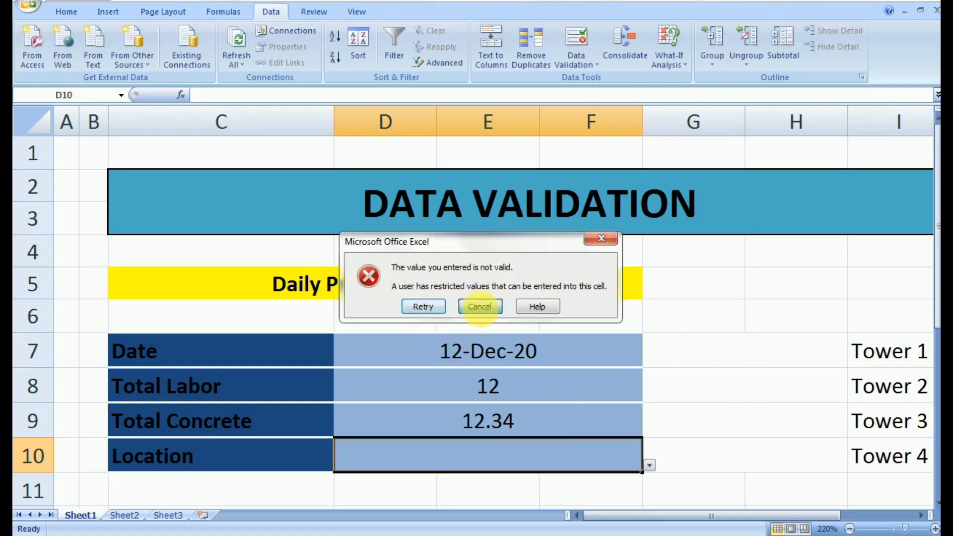
# Step: Choose Tower 1 from the Location cell's list of allowed values
pyautogui.click(648, 466)
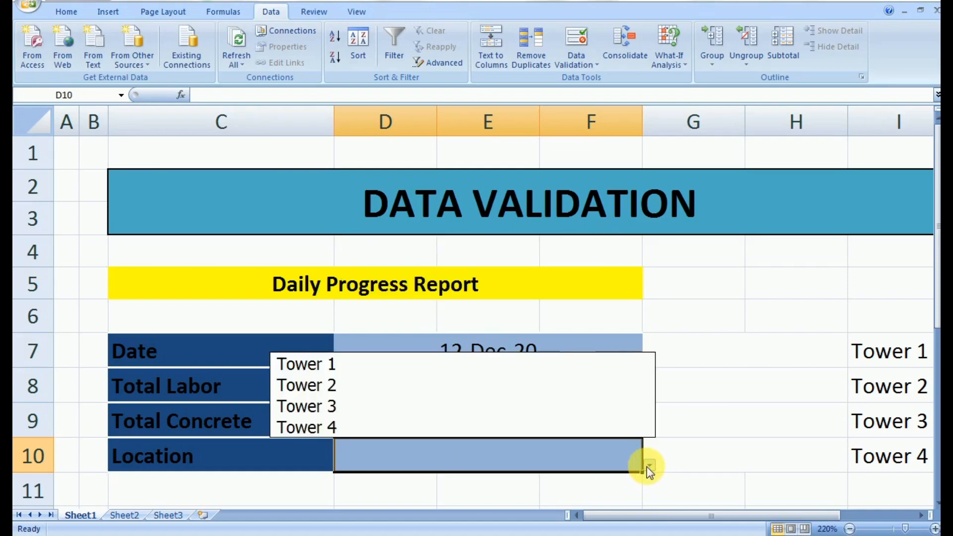
pyautogui.click(342, 371)
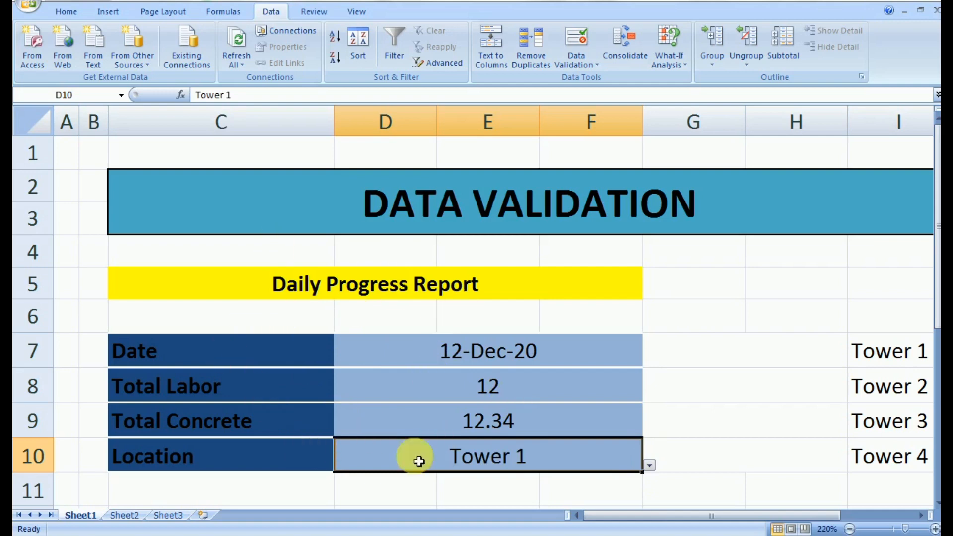
pyautogui.click(415, 205)
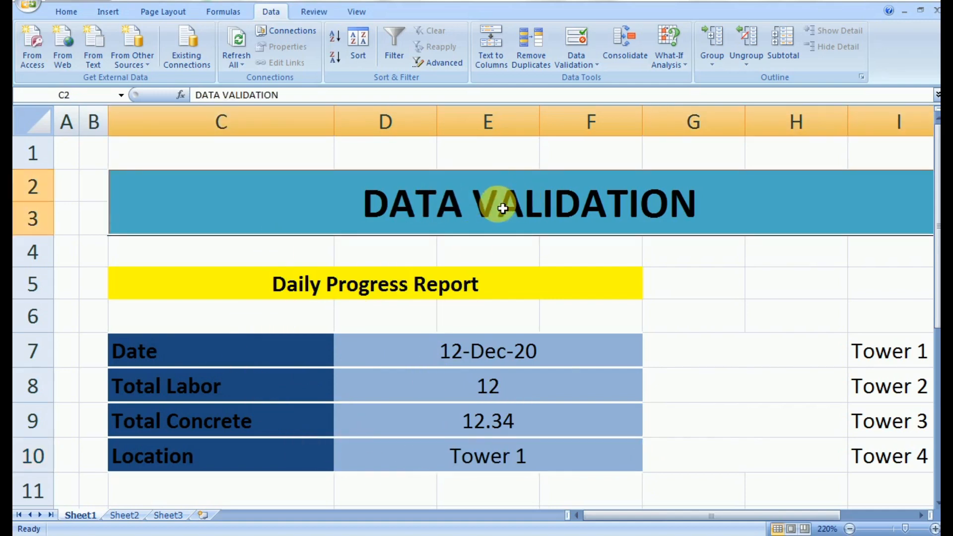